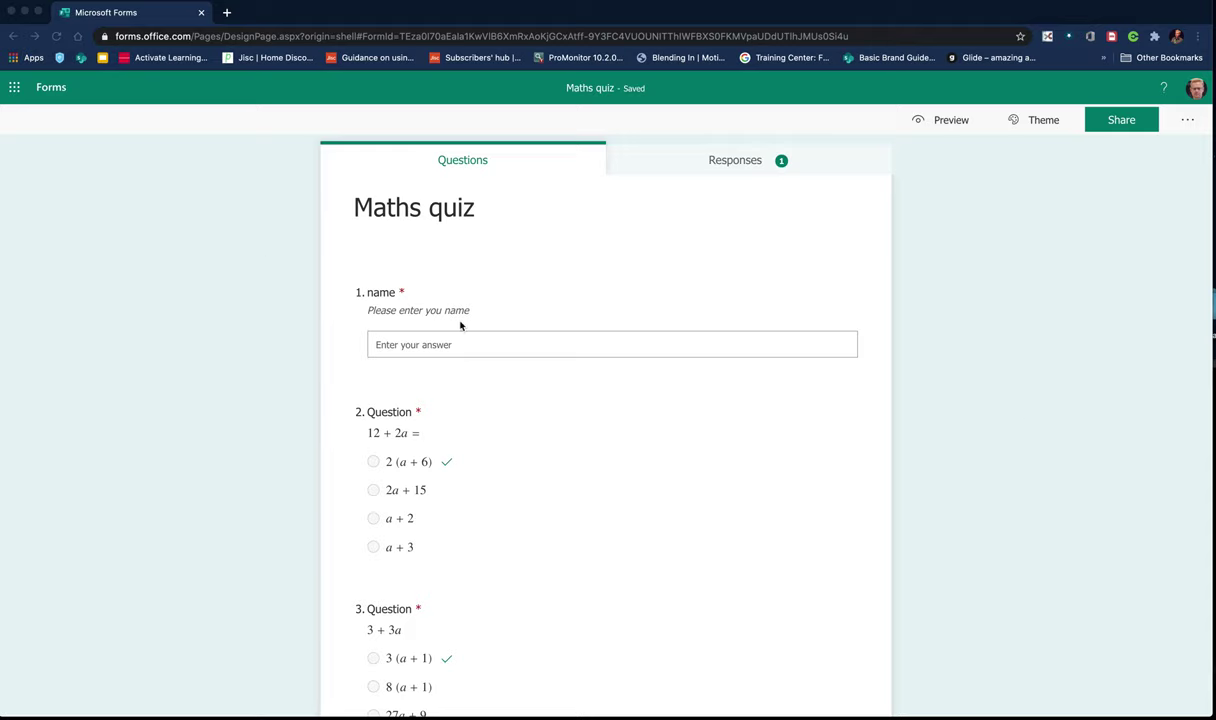
# Open the branching options from question 2 (12 + 2a =) of the Maths quiz.
pyautogui.scroll(-4, 535, 453)
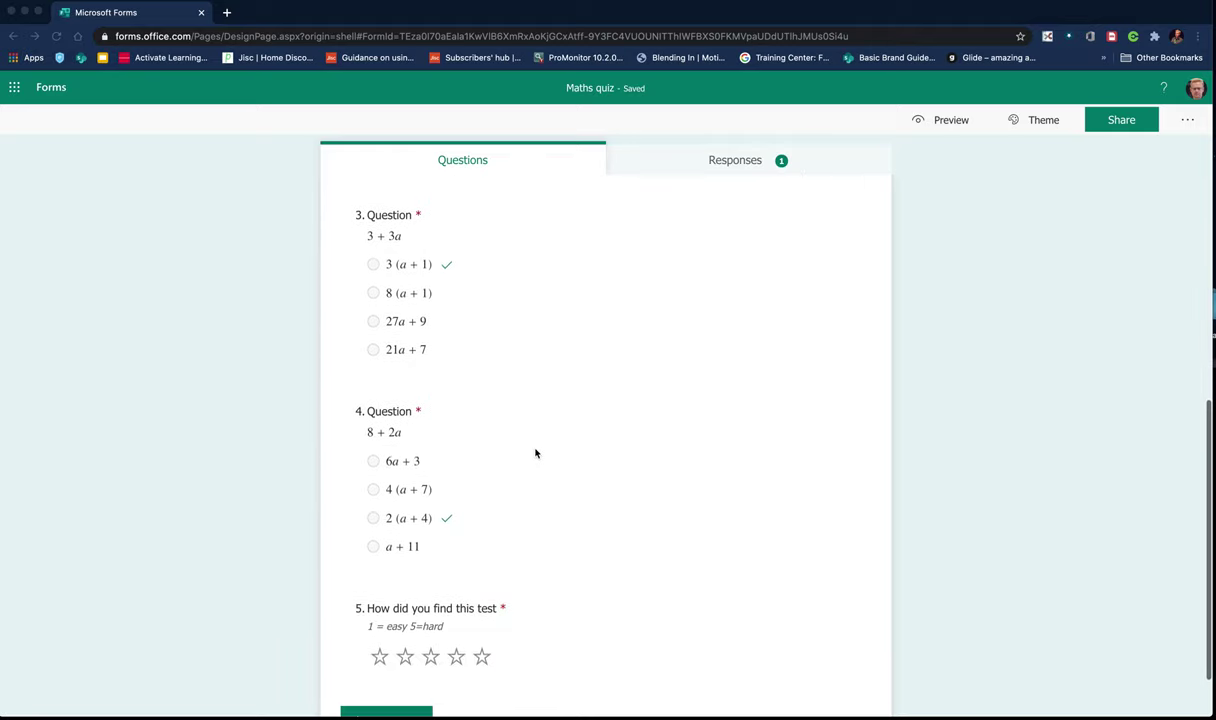
pyautogui.scroll(4, 535, 453)
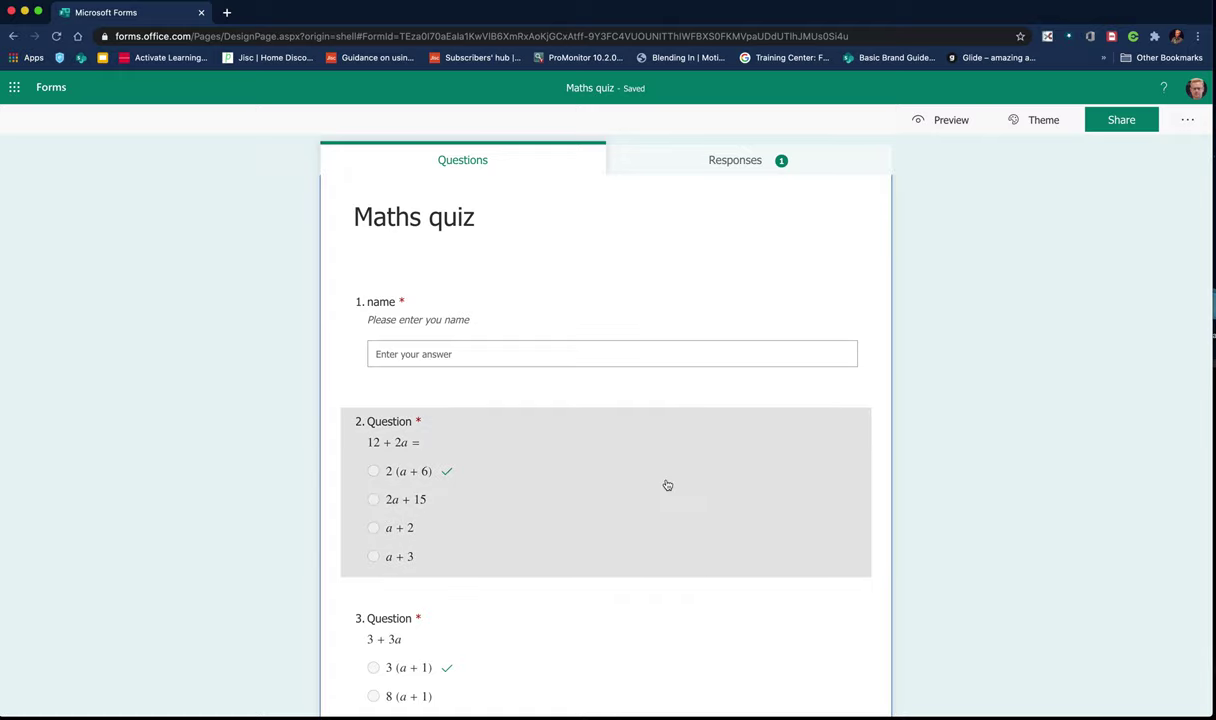
pyautogui.click(795, 549)
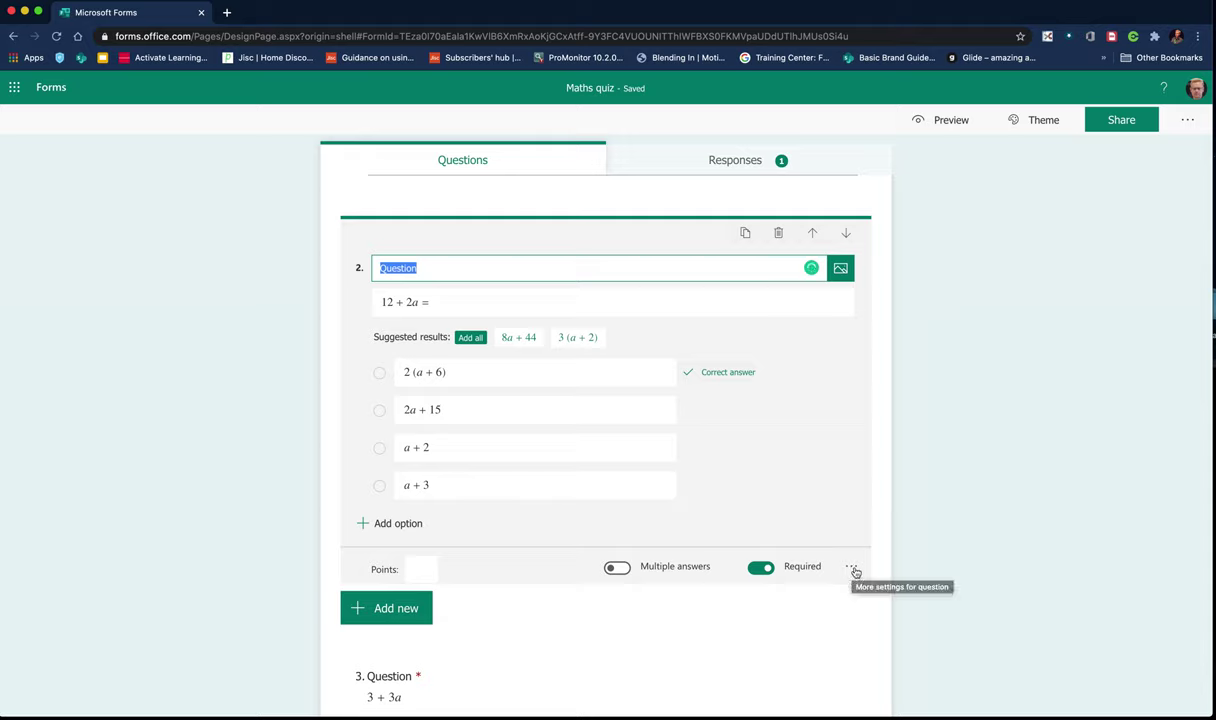
pyautogui.click(852, 568)
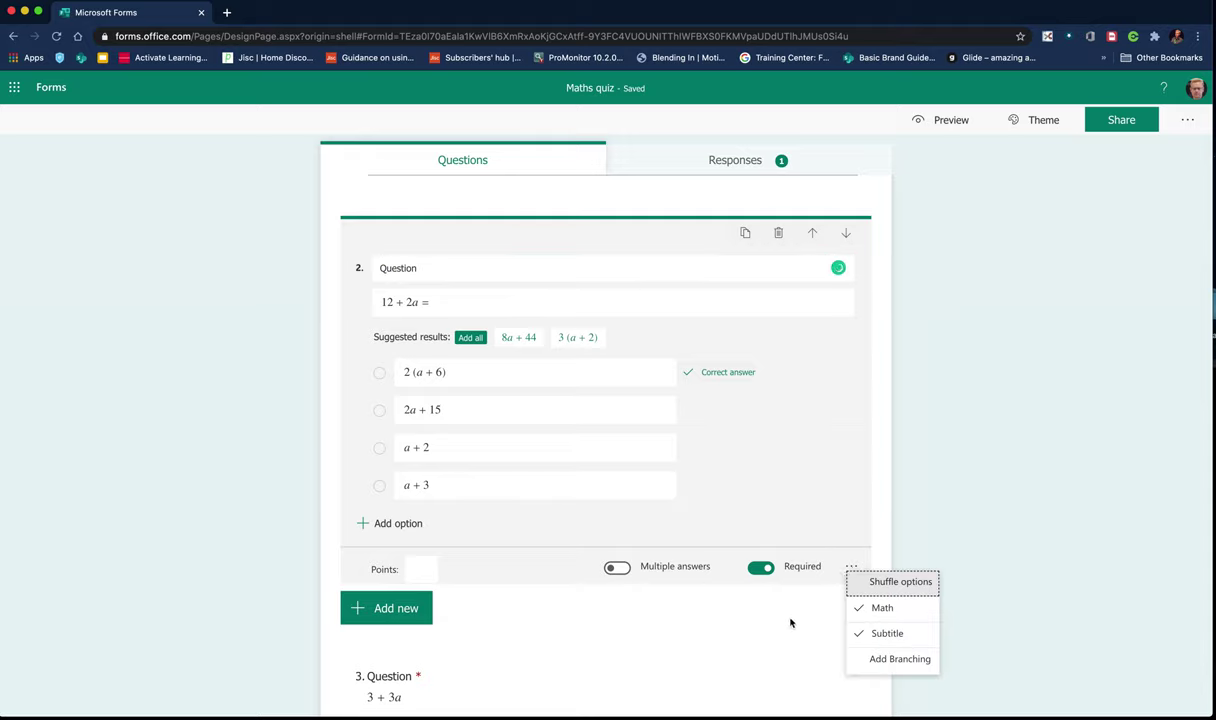
pyautogui.click(882, 662)
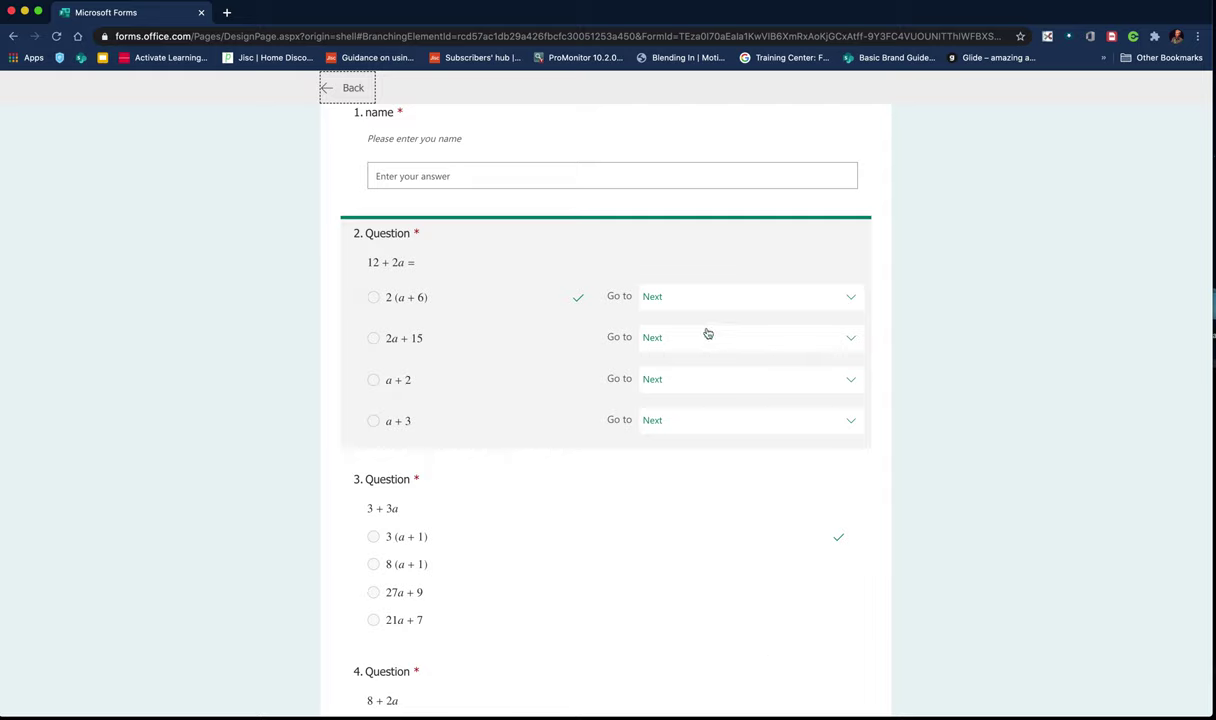
# Branch question 2's correct answer 2 (a + 6) to "5. How did you find this test" and its three other answers to question 3.
pyautogui.click(855, 300)
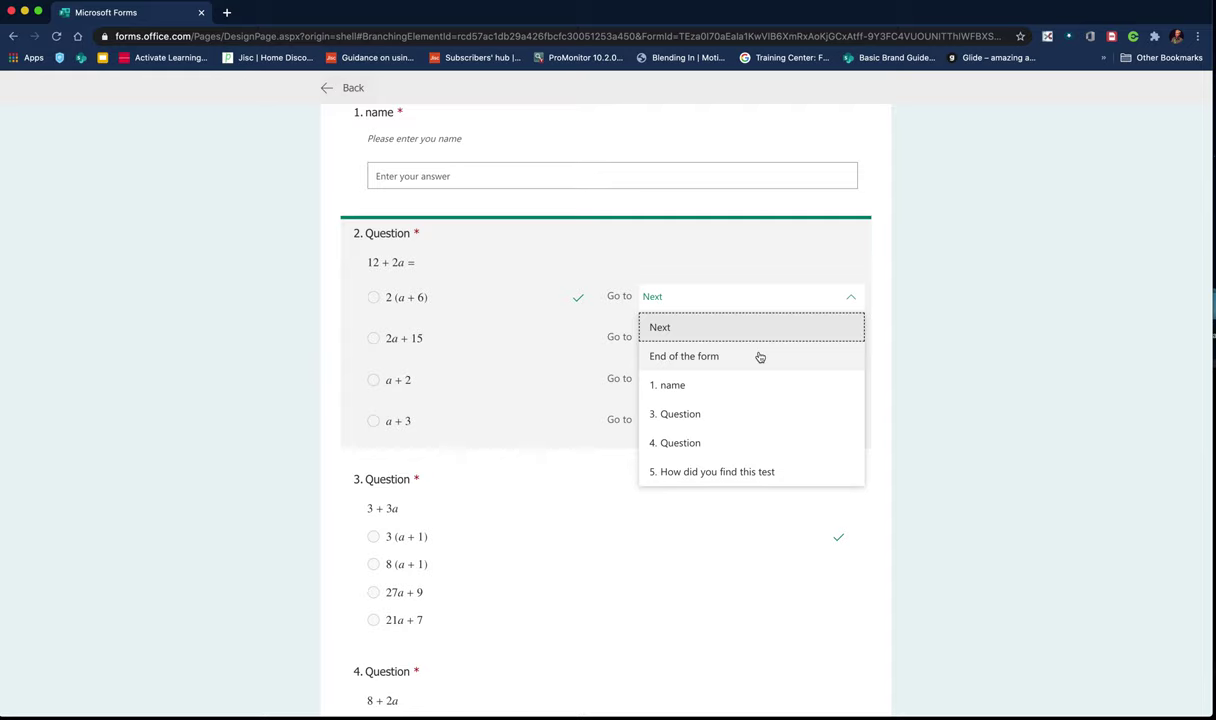
pyautogui.click(688, 471)
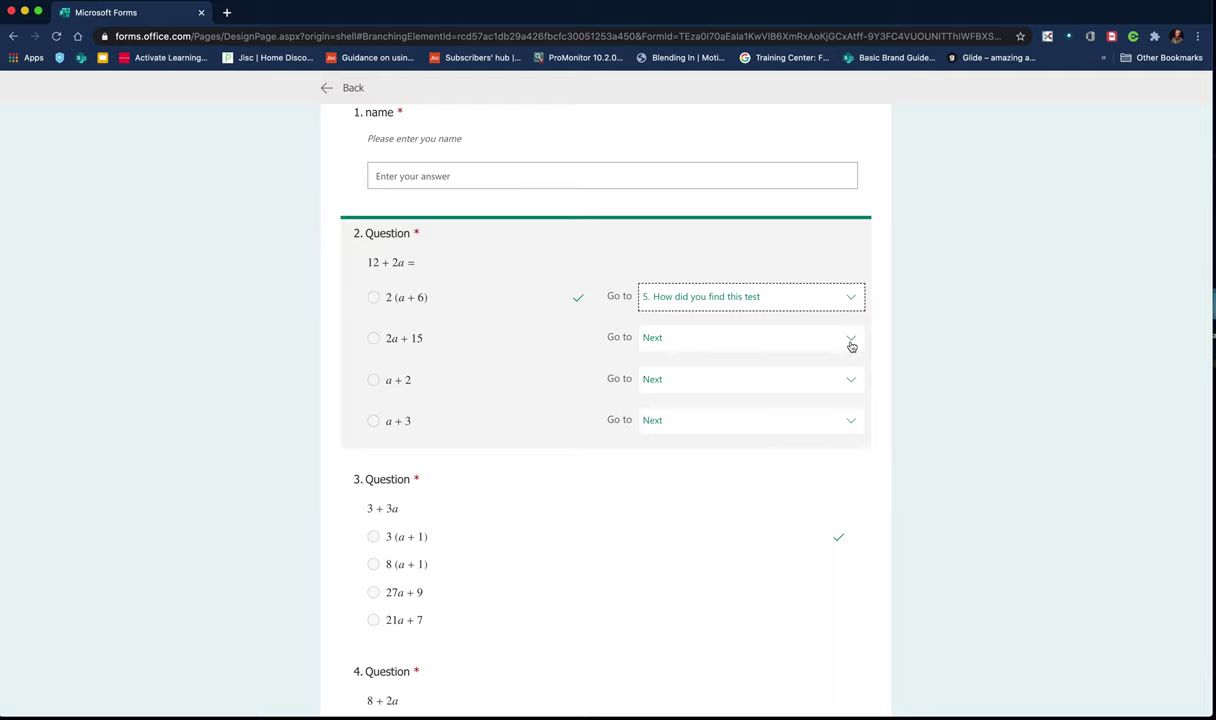
pyautogui.click(851, 340)
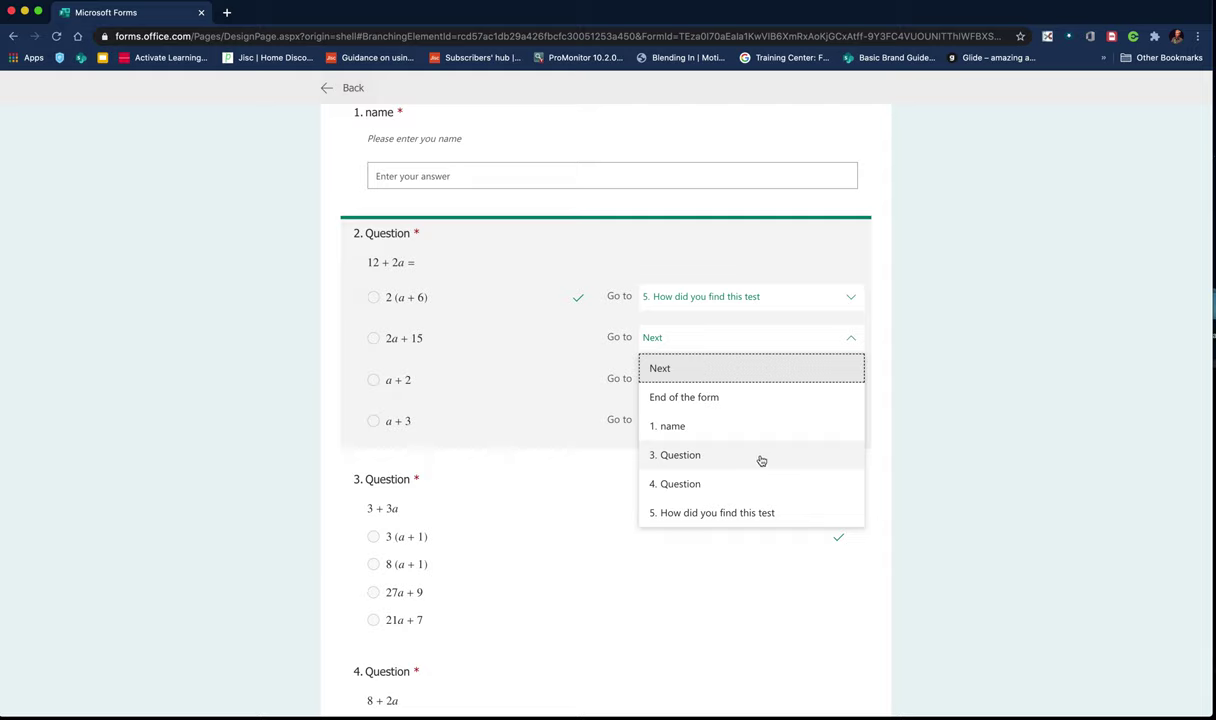
pyautogui.click(761, 458)
pyautogui.click(851, 381)
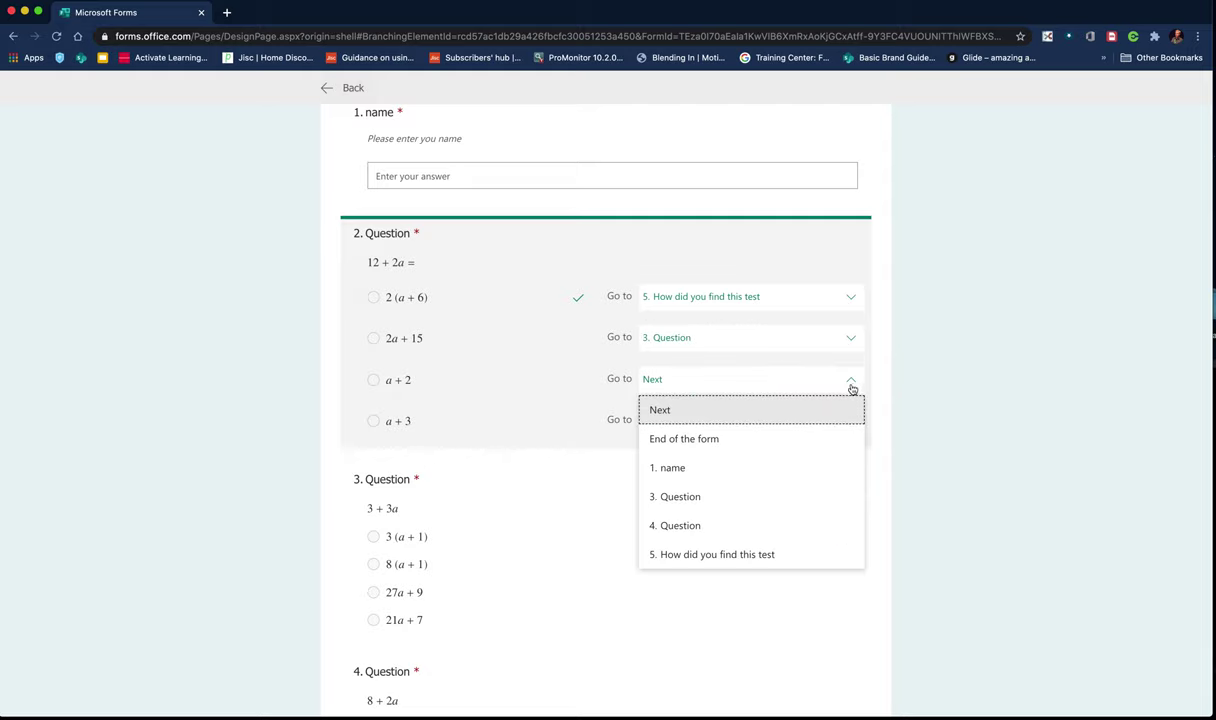
pyautogui.click(761, 503)
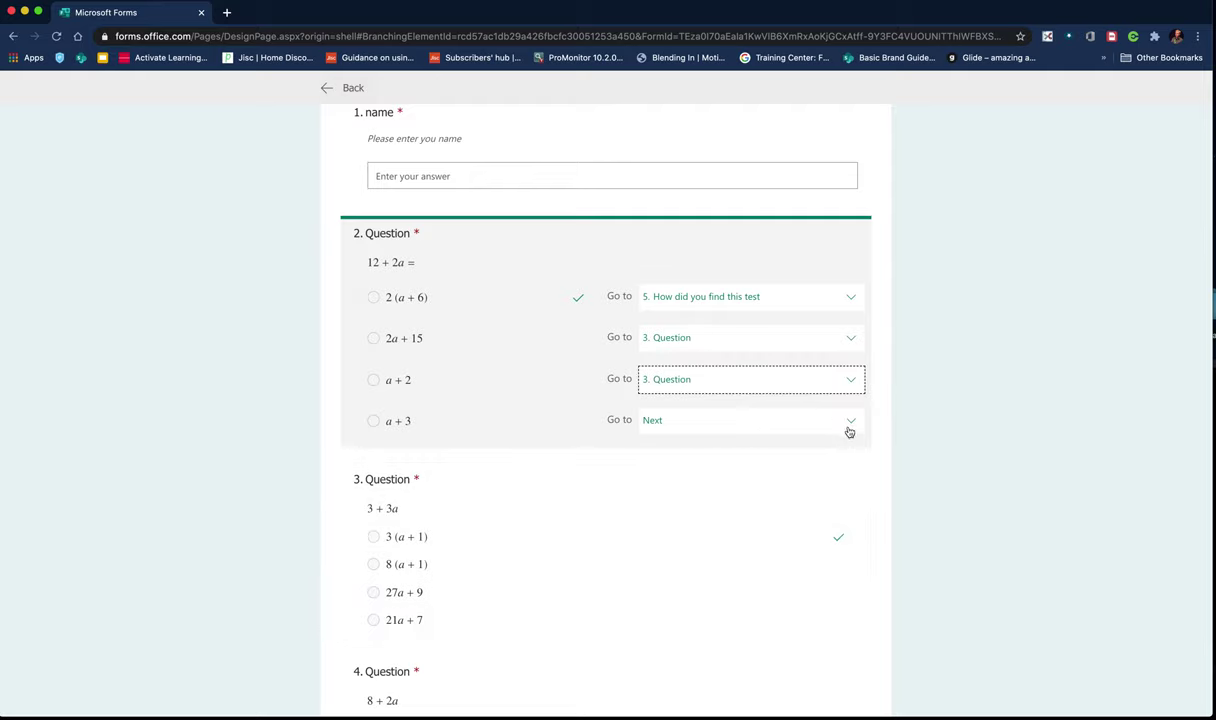
pyautogui.click(845, 424)
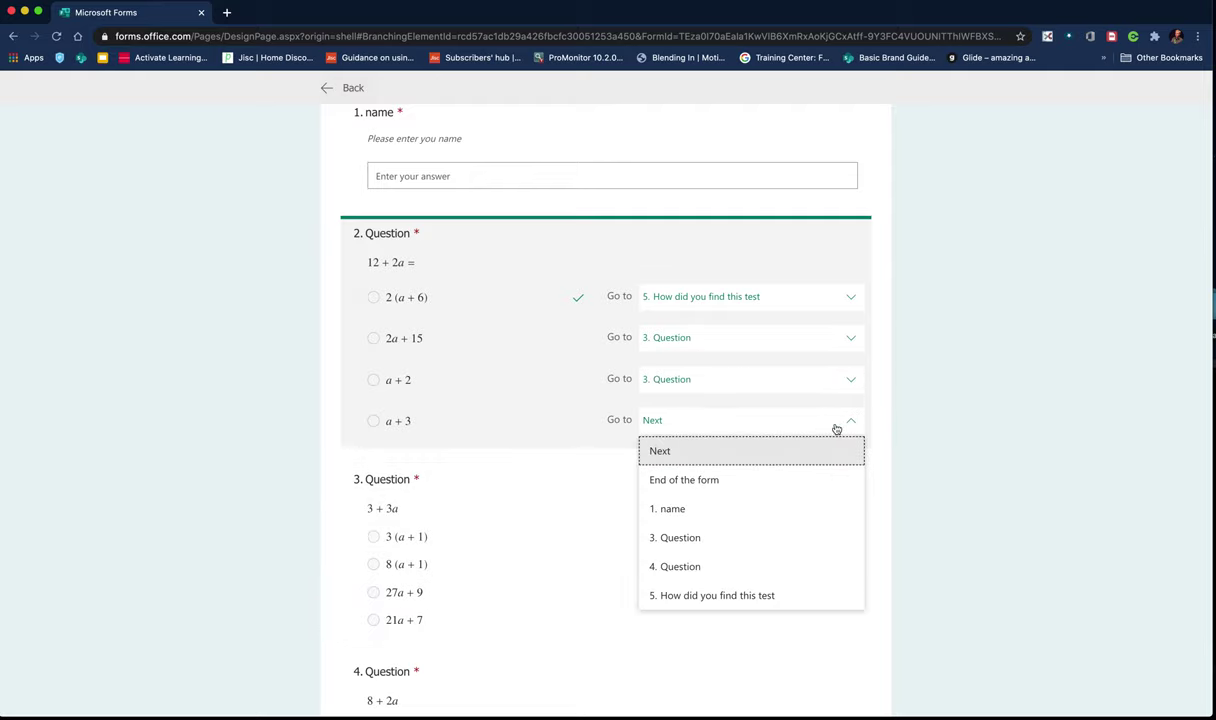
pyautogui.click(680, 538)
# Branch question 3's correct answer 3 (a + 1) to "5. How did you find this test" and its three other answers to question 4.
pyautogui.scroll(-2, 563, 473)
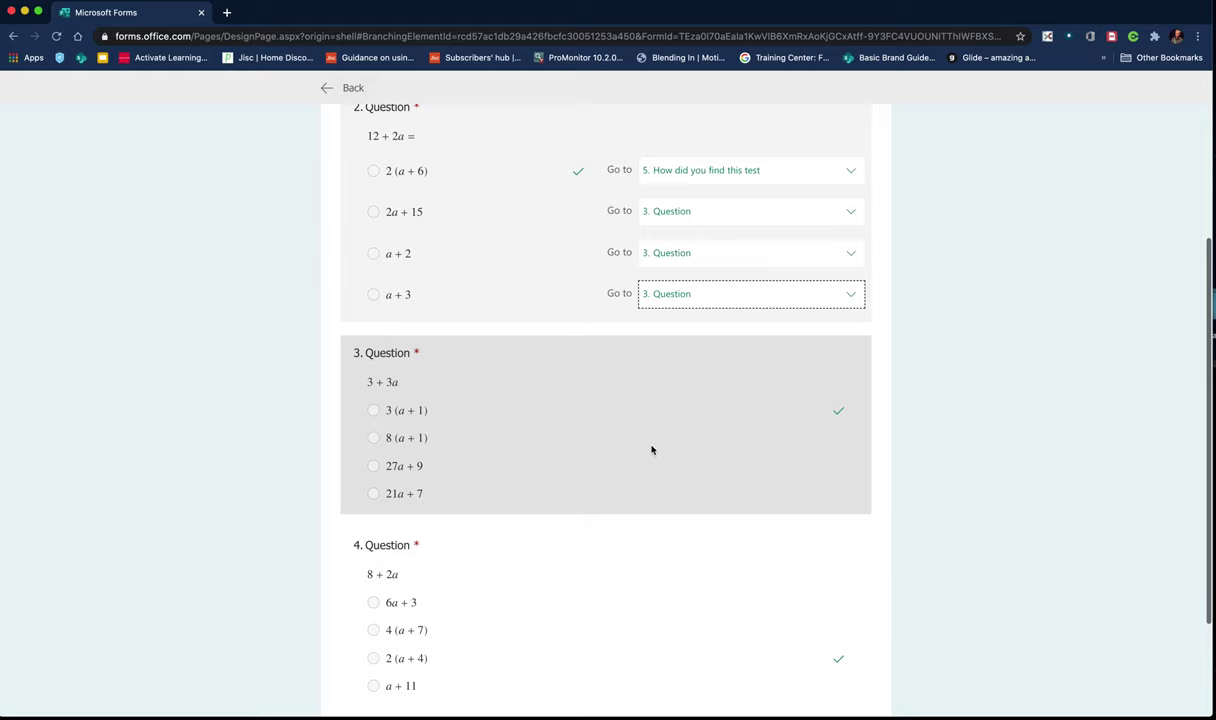
pyautogui.click(620, 428)
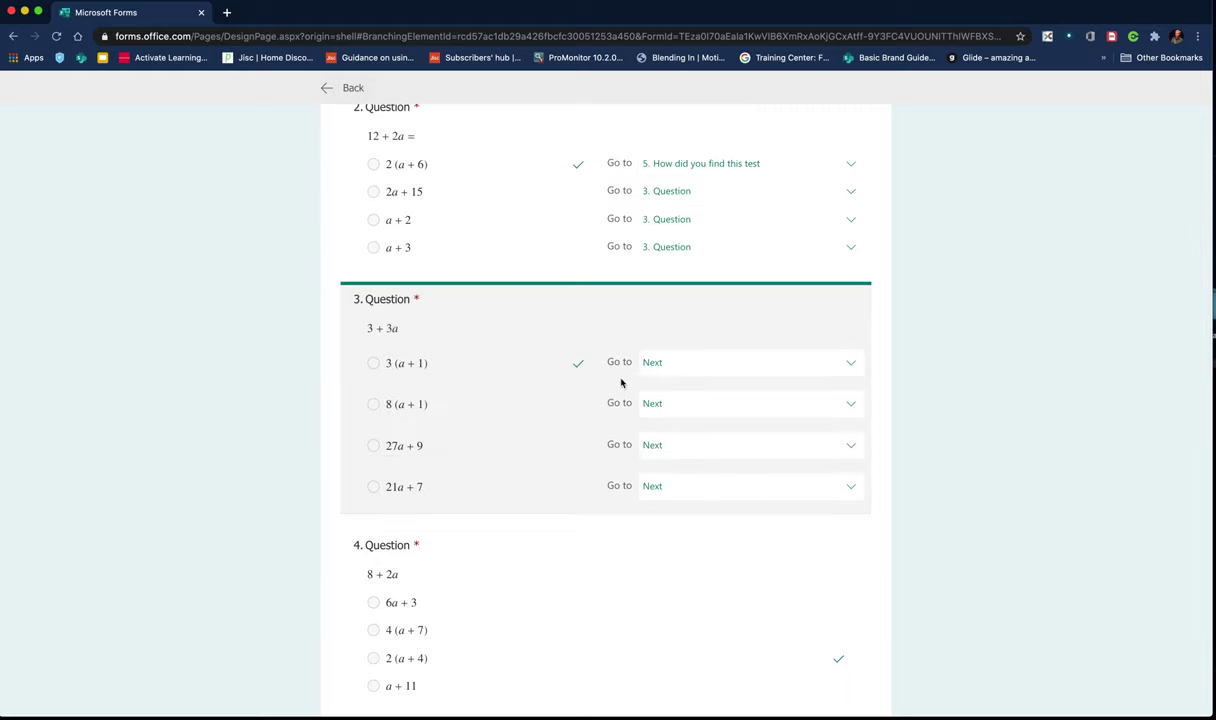
pyautogui.click(852, 366)
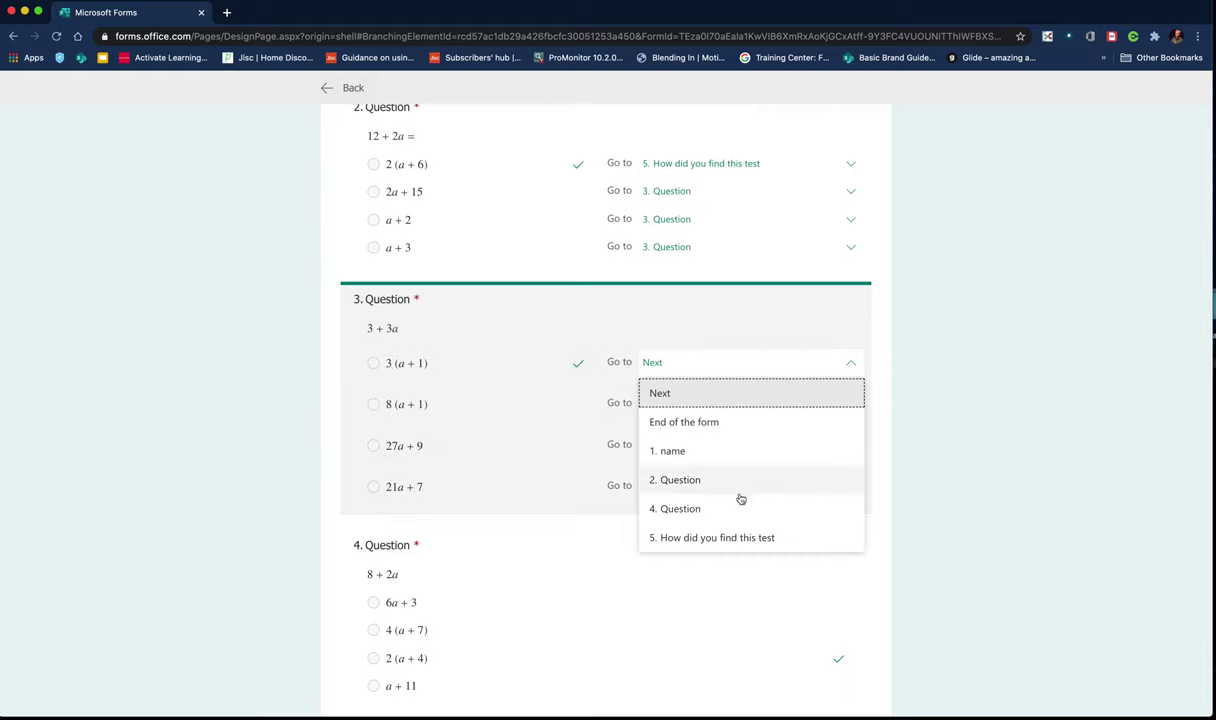
pyautogui.click(733, 549)
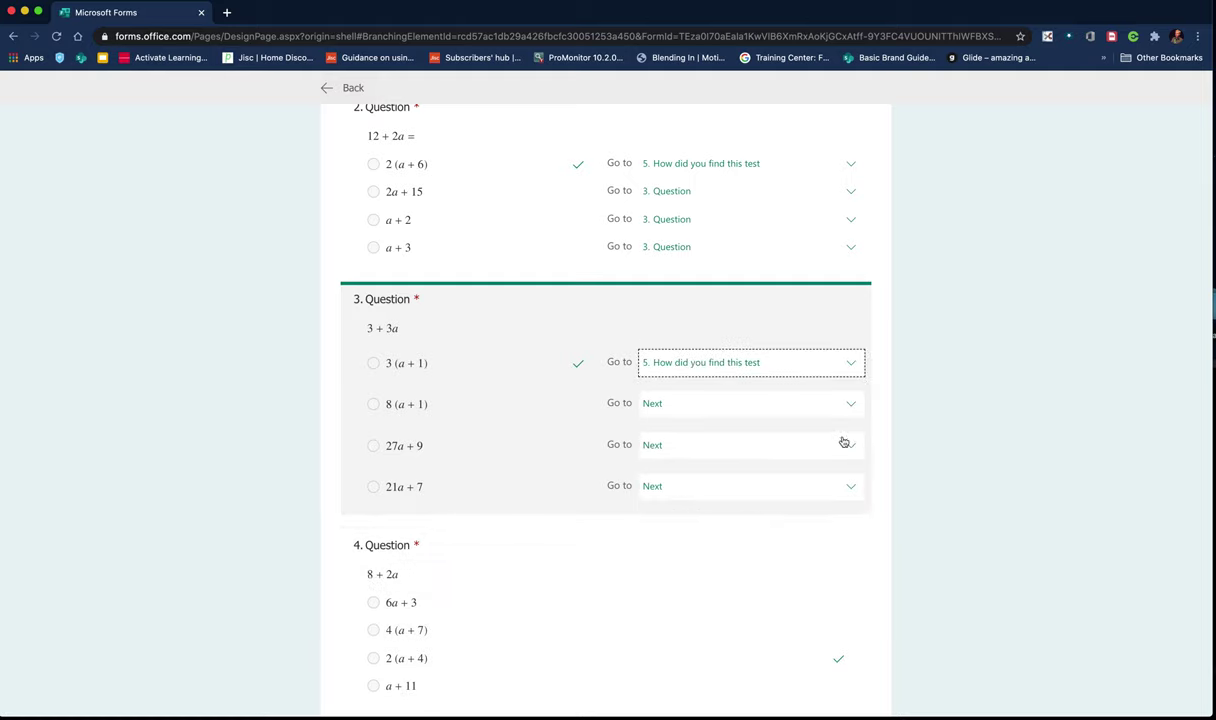
pyautogui.click(851, 409)
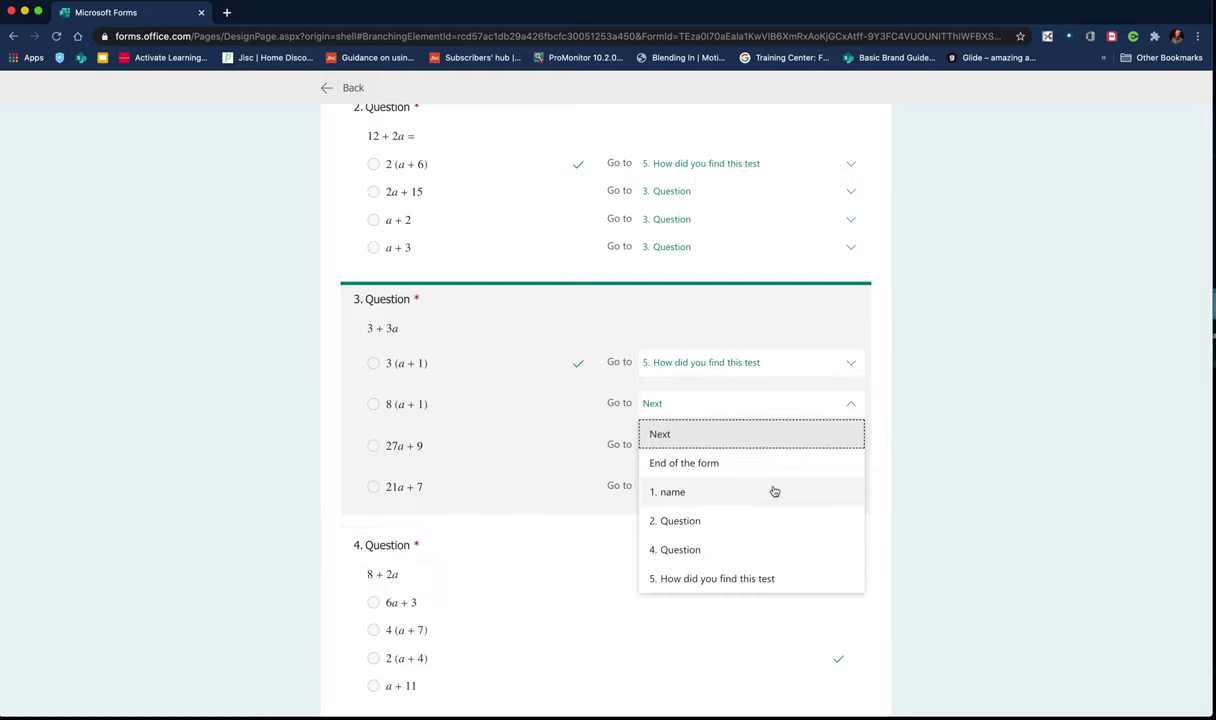
pyautogui.click(768, 549)
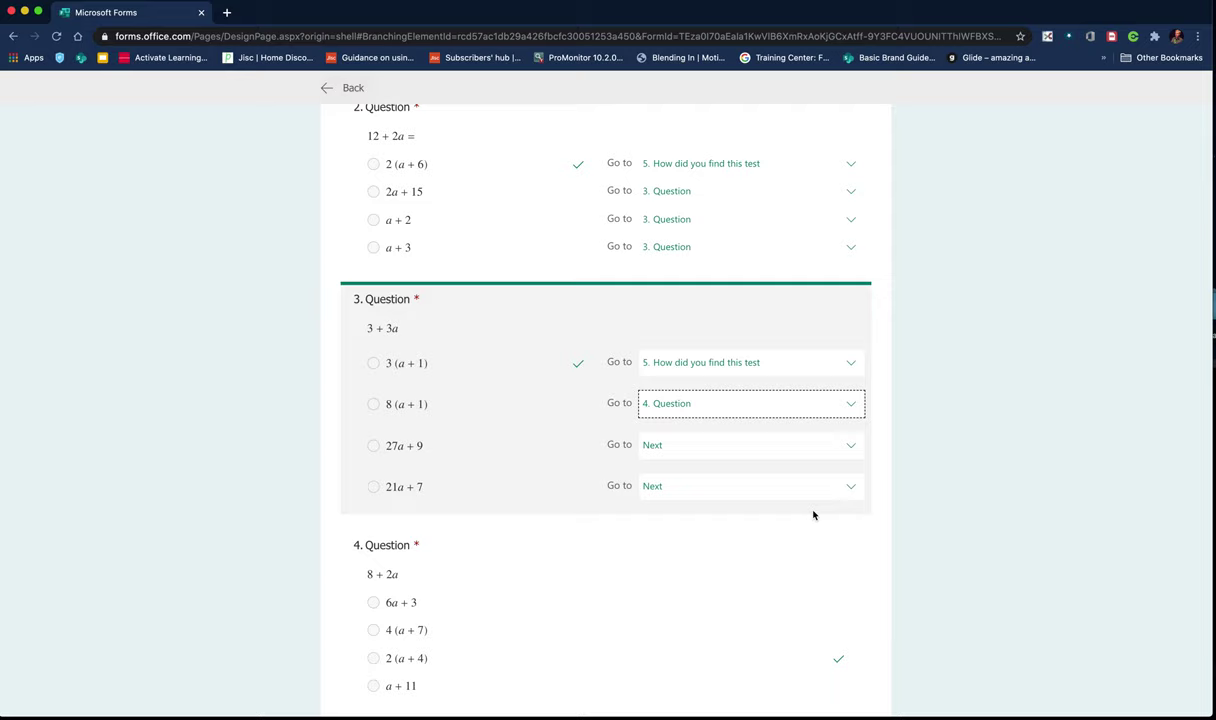
pyautogui.click(808, 445)
pyautogui.click(741, 590)
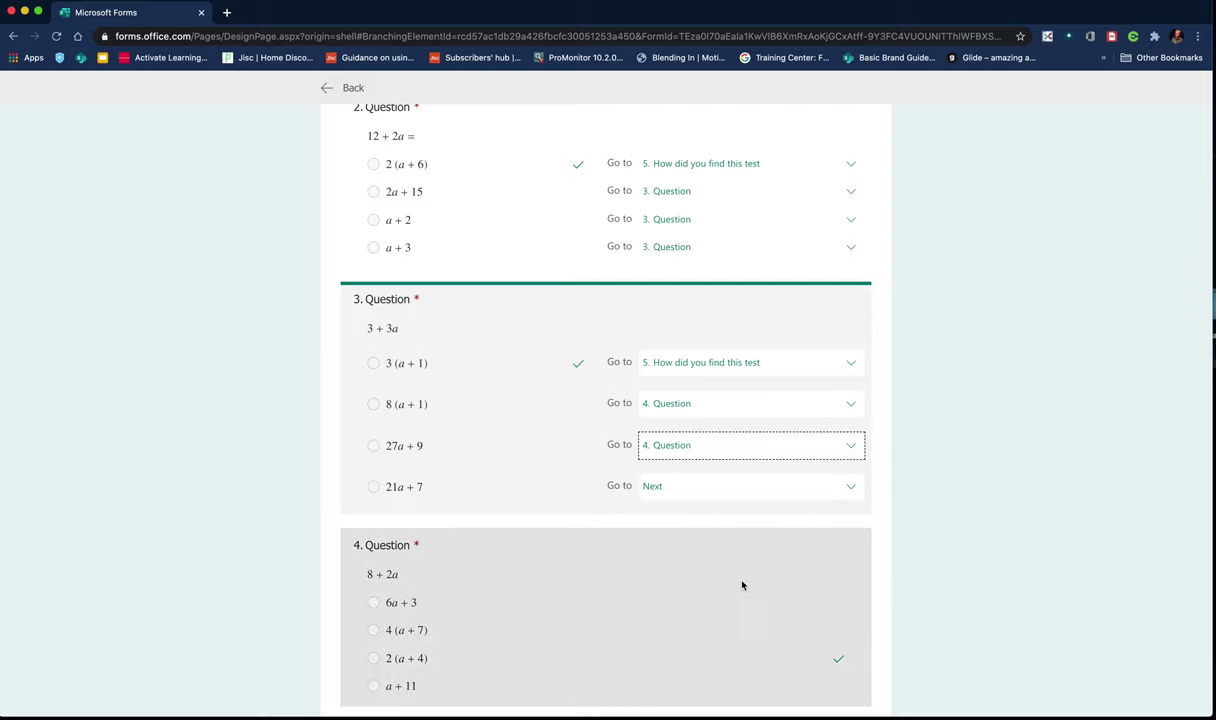
pyautogui.click(845, 487)
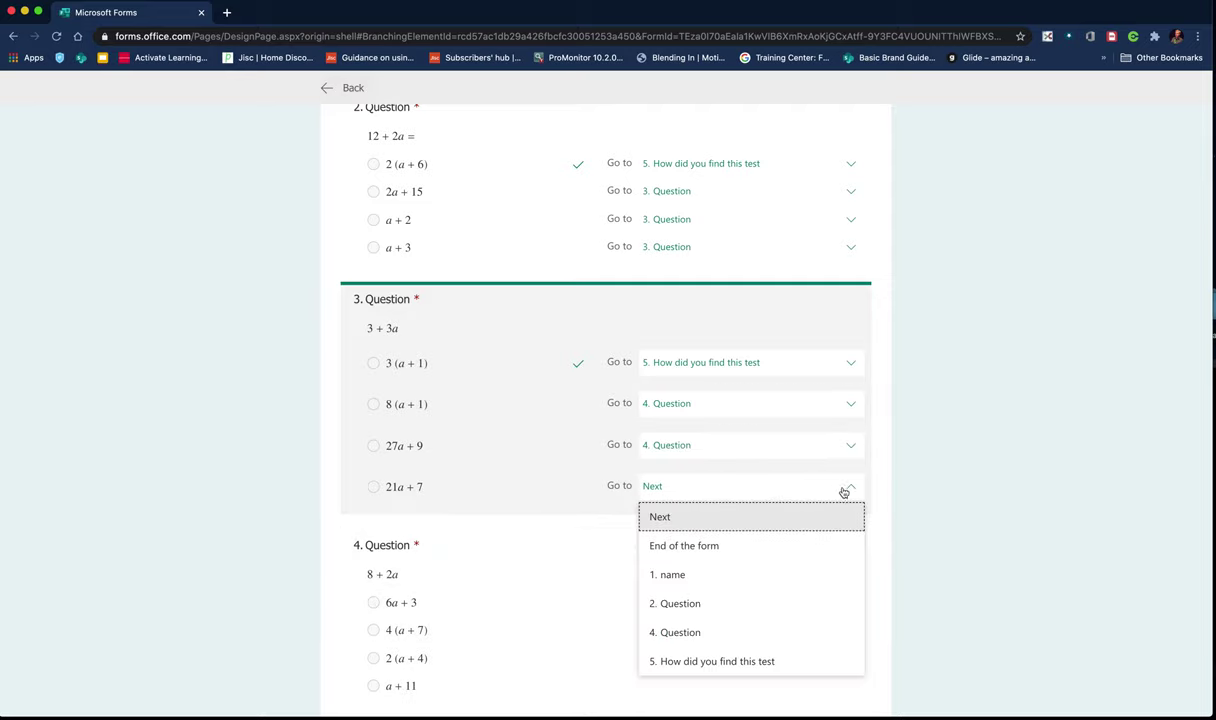
pyautogui.click(725, 634)
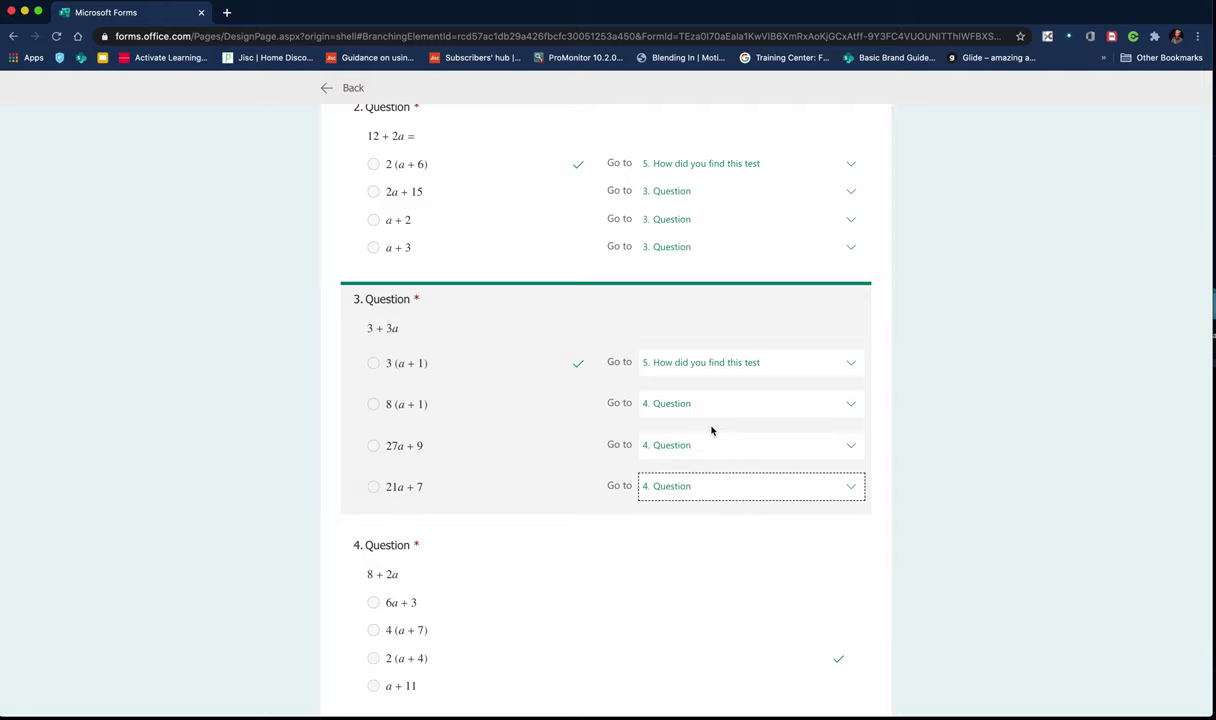
# In question 4, branch answer 2 (a + 4) to the end of the form and 6a + 3 to "5. How did you find this test".
pyautogui.scroll(-2, 578, 487)
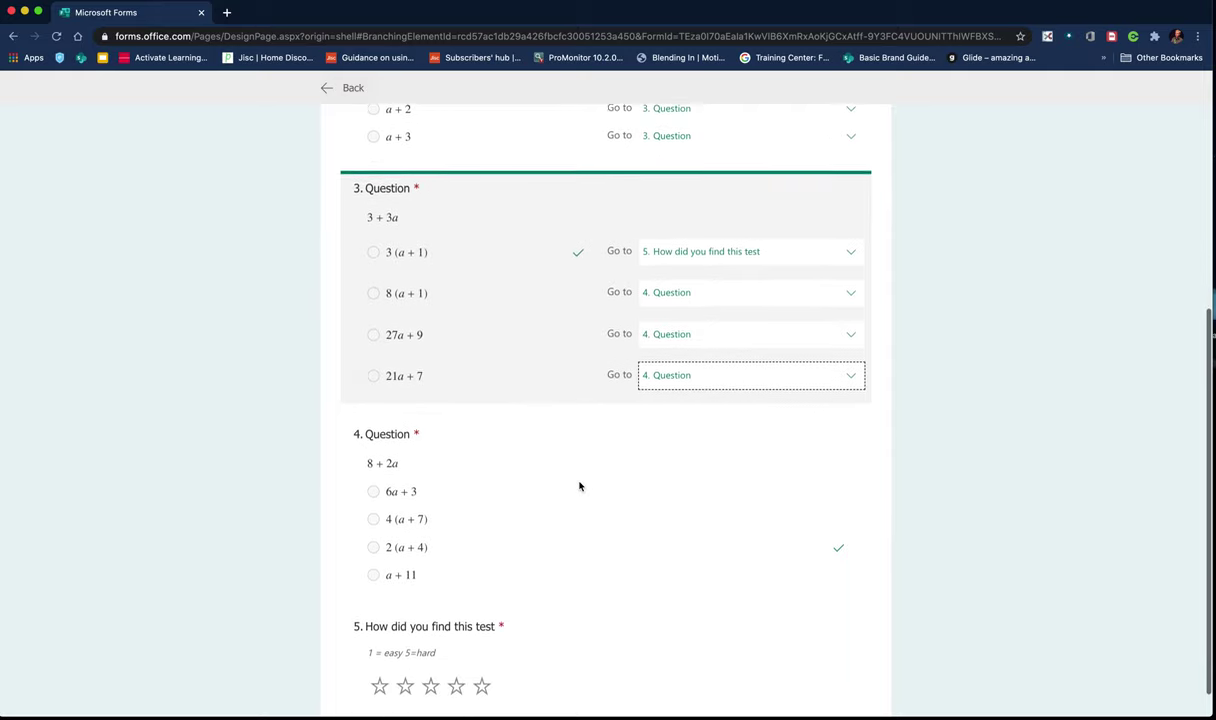
pyautogui.scroll(-1, 578, 486)
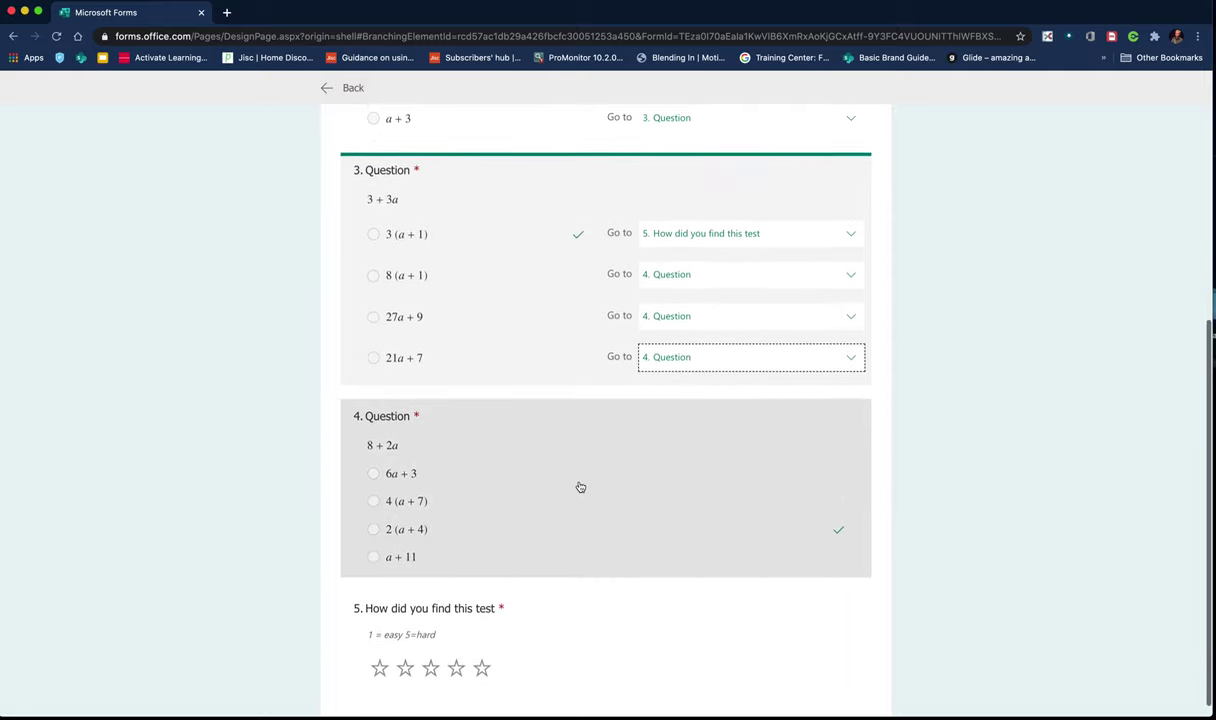
pyautogui.click(671, 487)
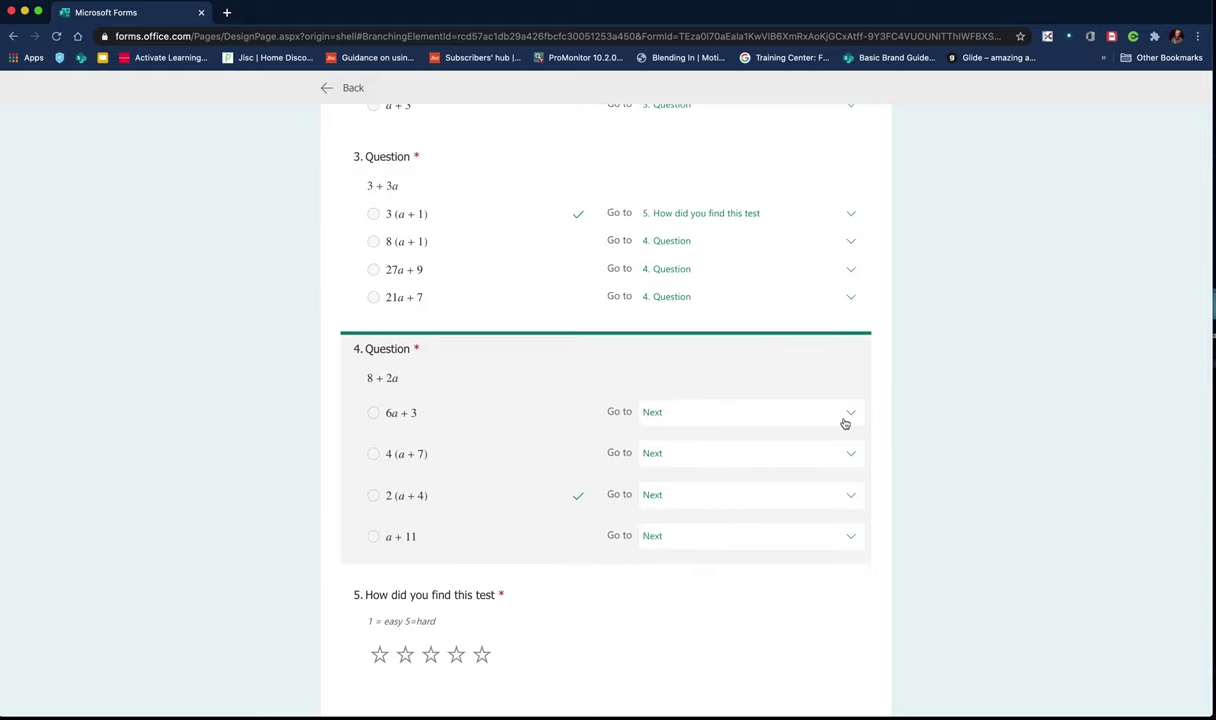
pyautogui.click(852, 496)
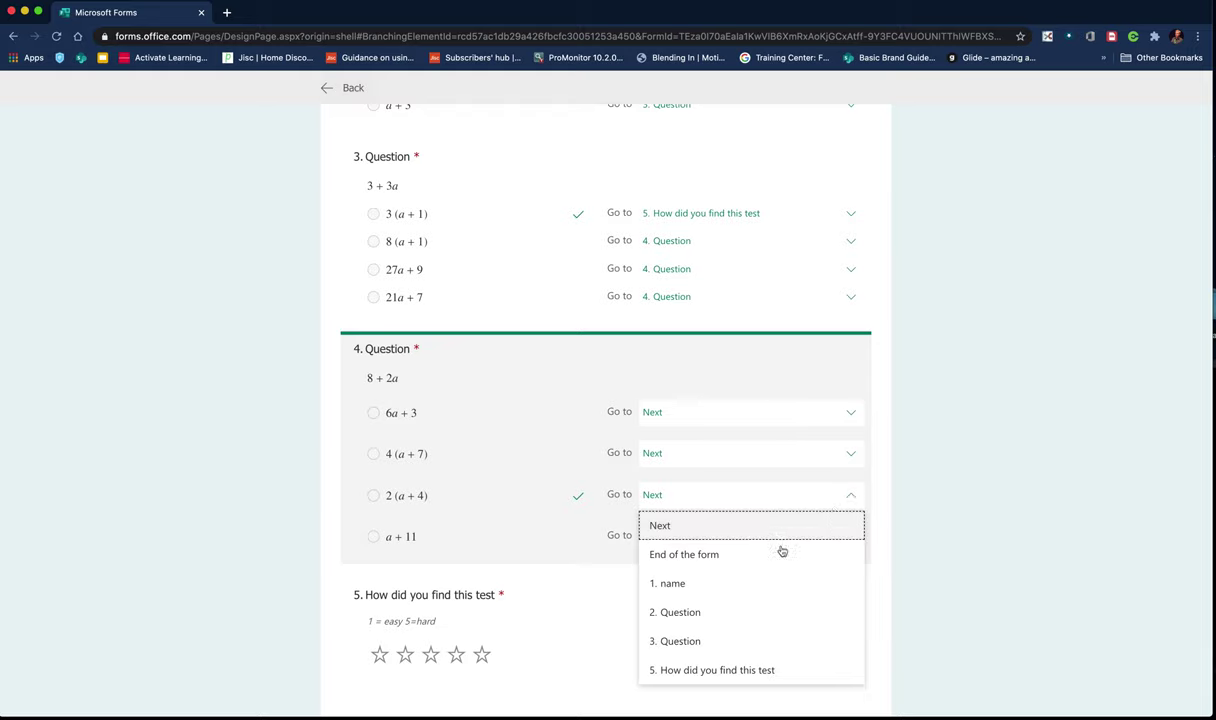
pyautogui.click(711, 562)
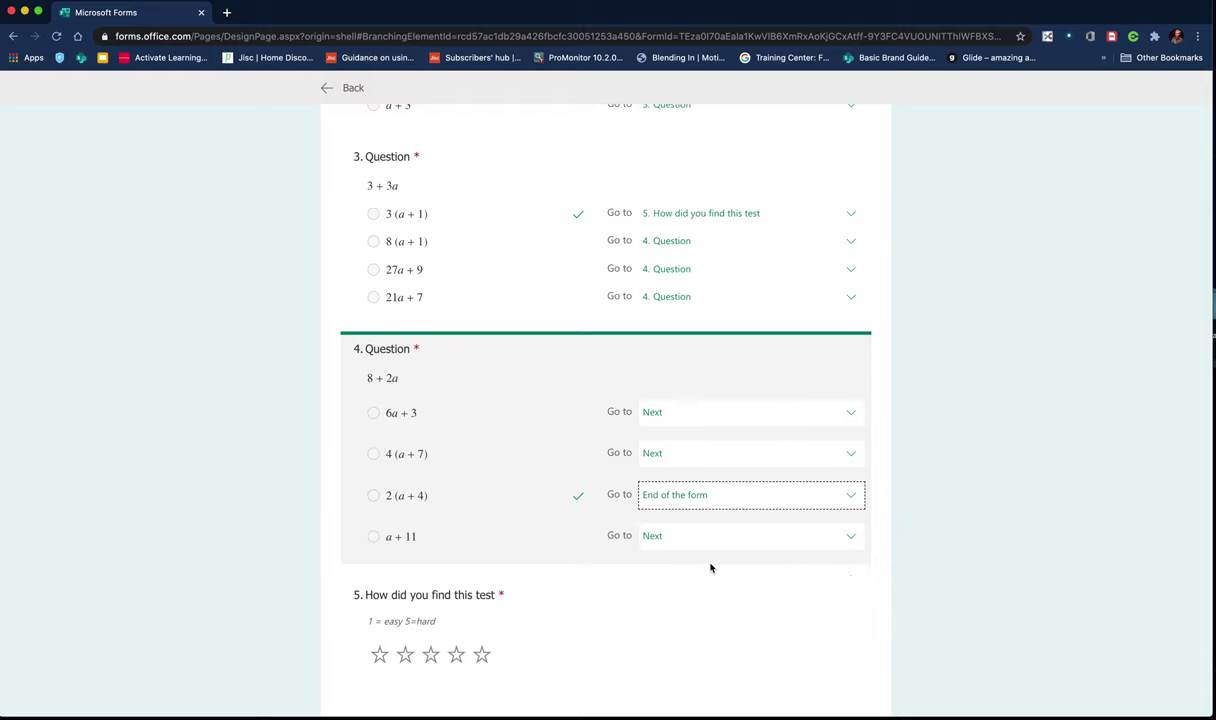
pyautogui.click(846, 414)
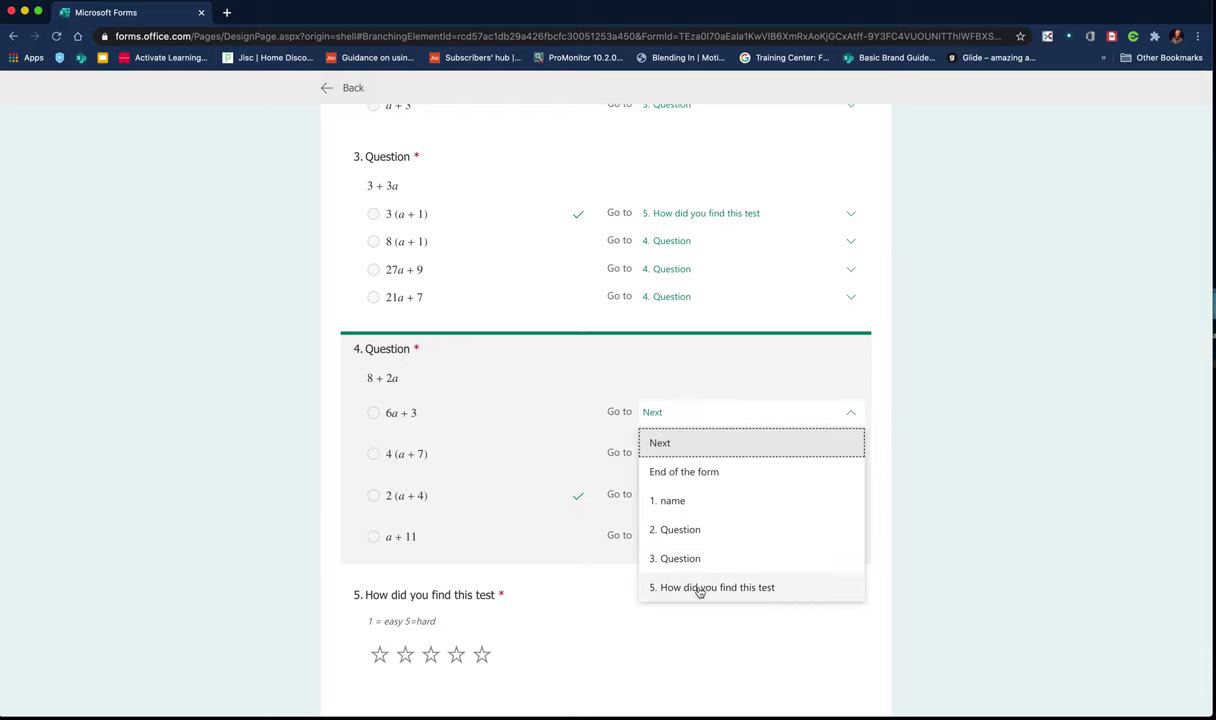
pyautogui.click(668, 589)
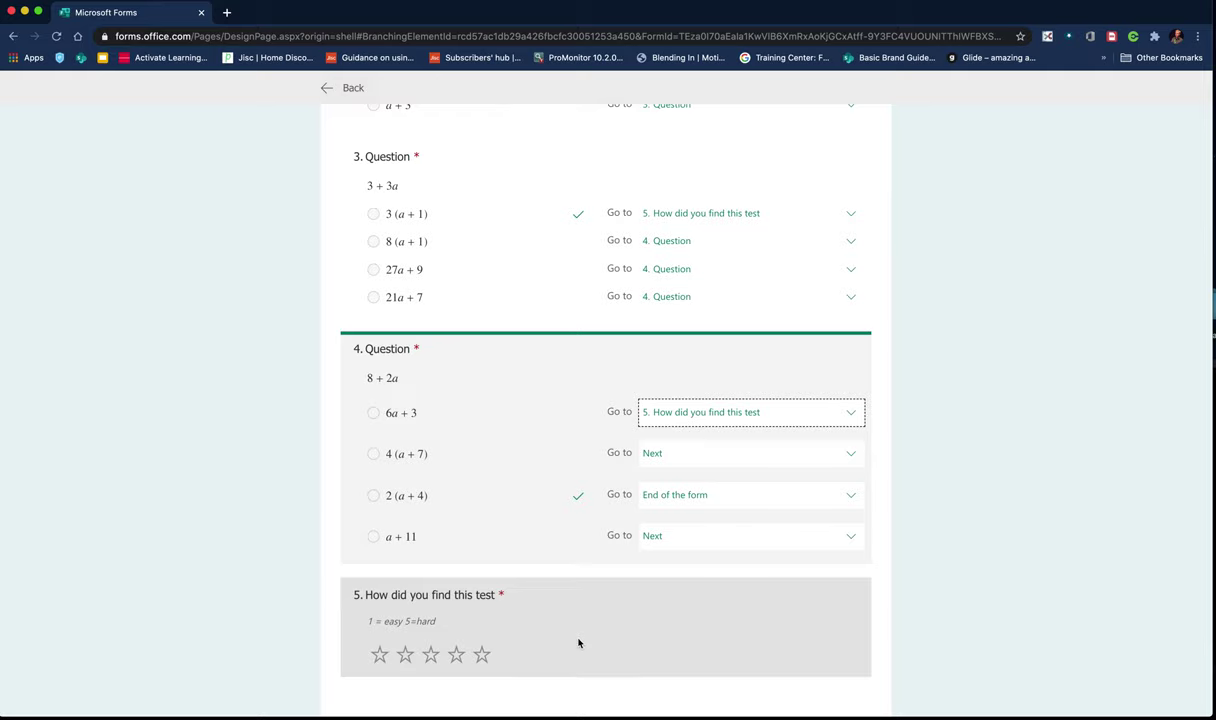
# Leave the branching options and copy the quiz's response link for anyone with the link.
pyautogui.scroll(5, 714, 596)
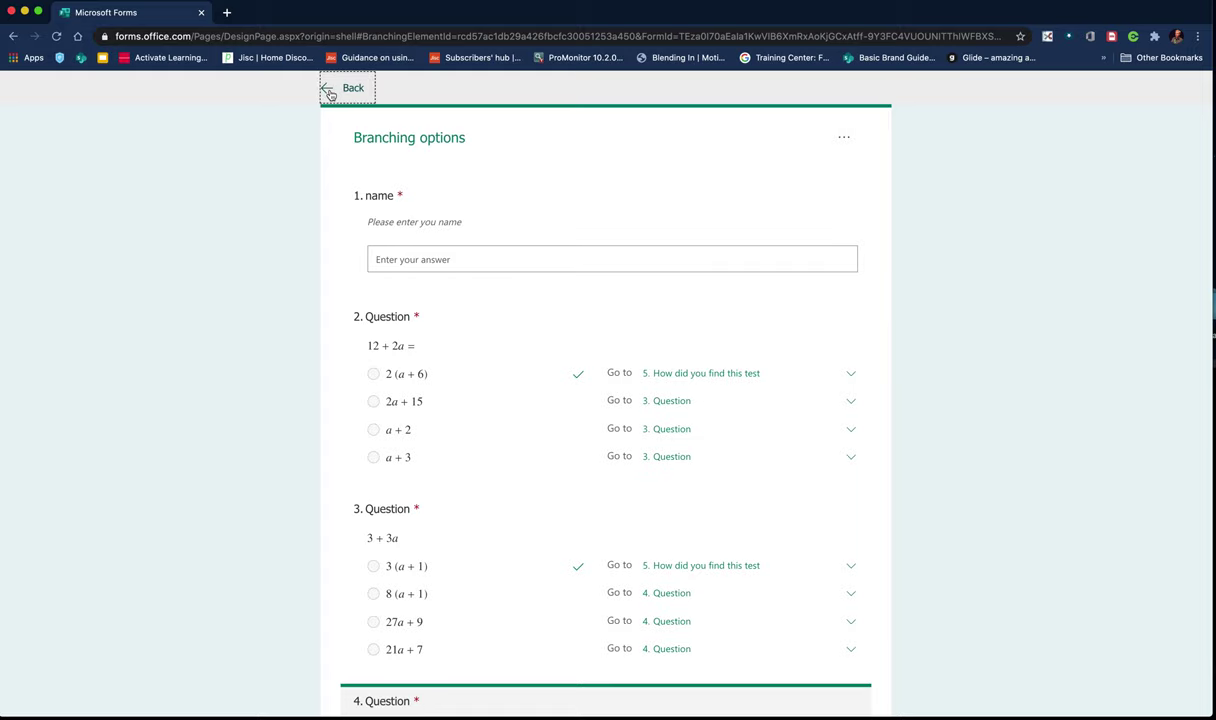
pyautogui.click(329, 91)
pyautogui.click(1136, 129)
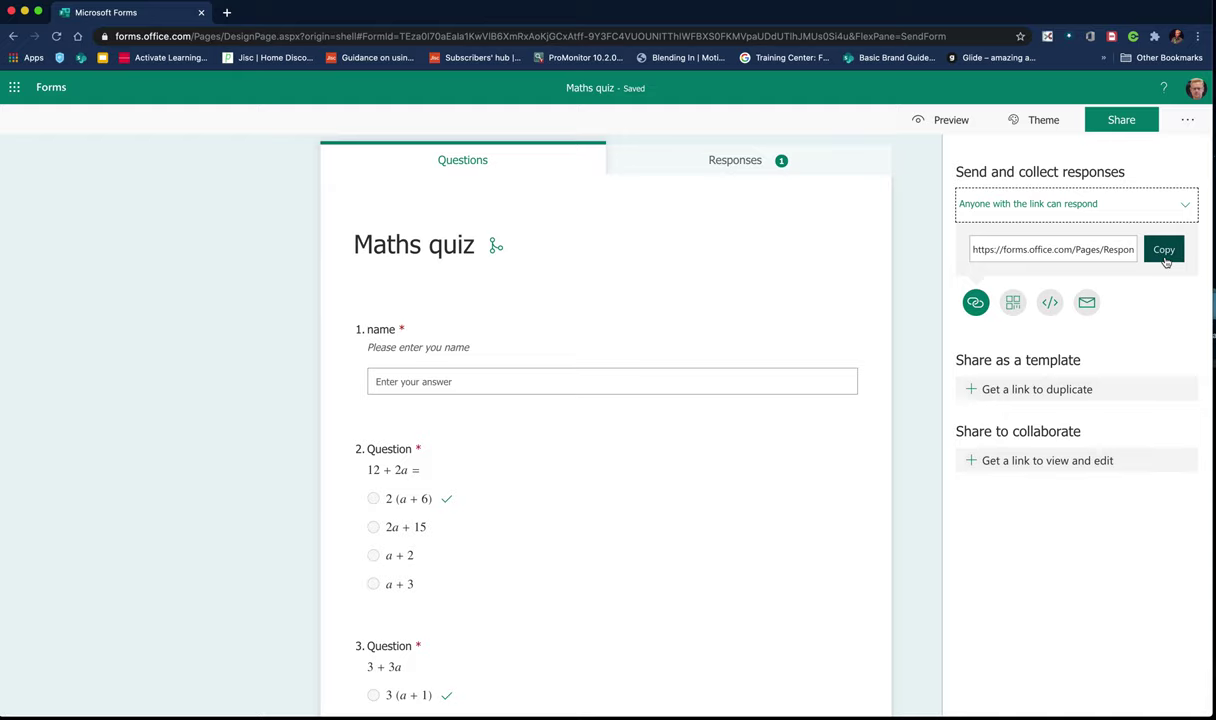
pyautogui.click(1164, 256)
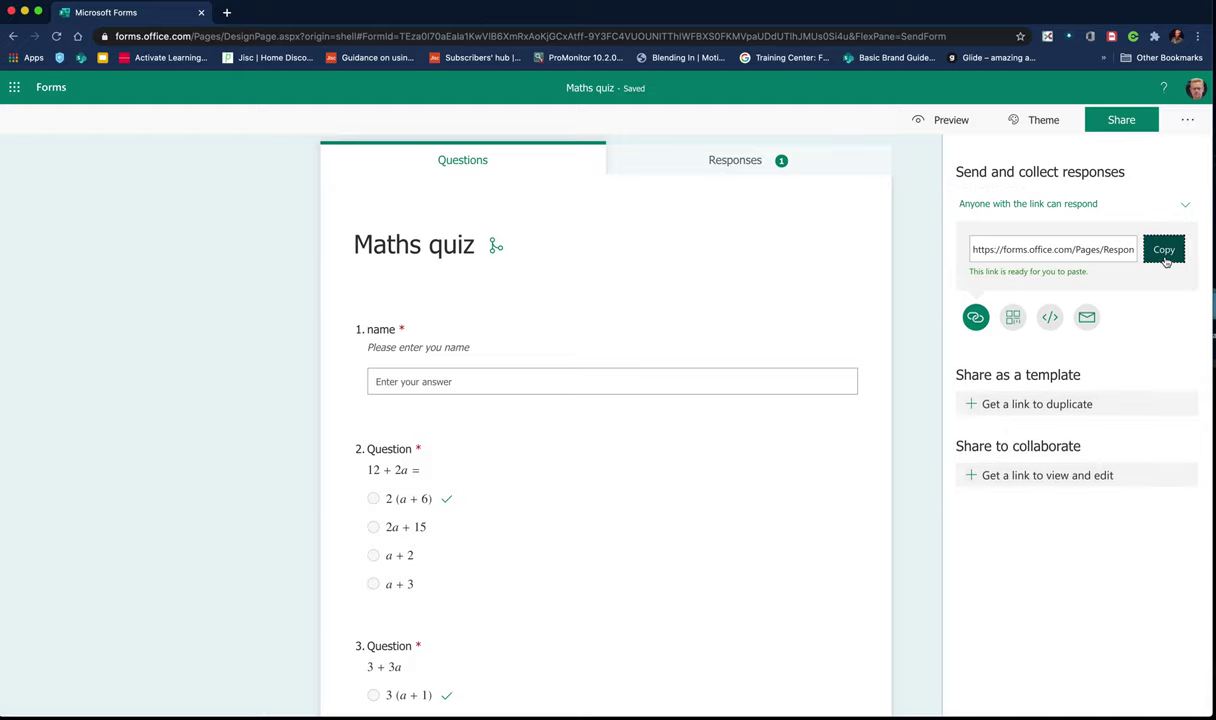
# Open the copied Maths quiz response link in a new browser tab.
pyautogui.click(226, 14)
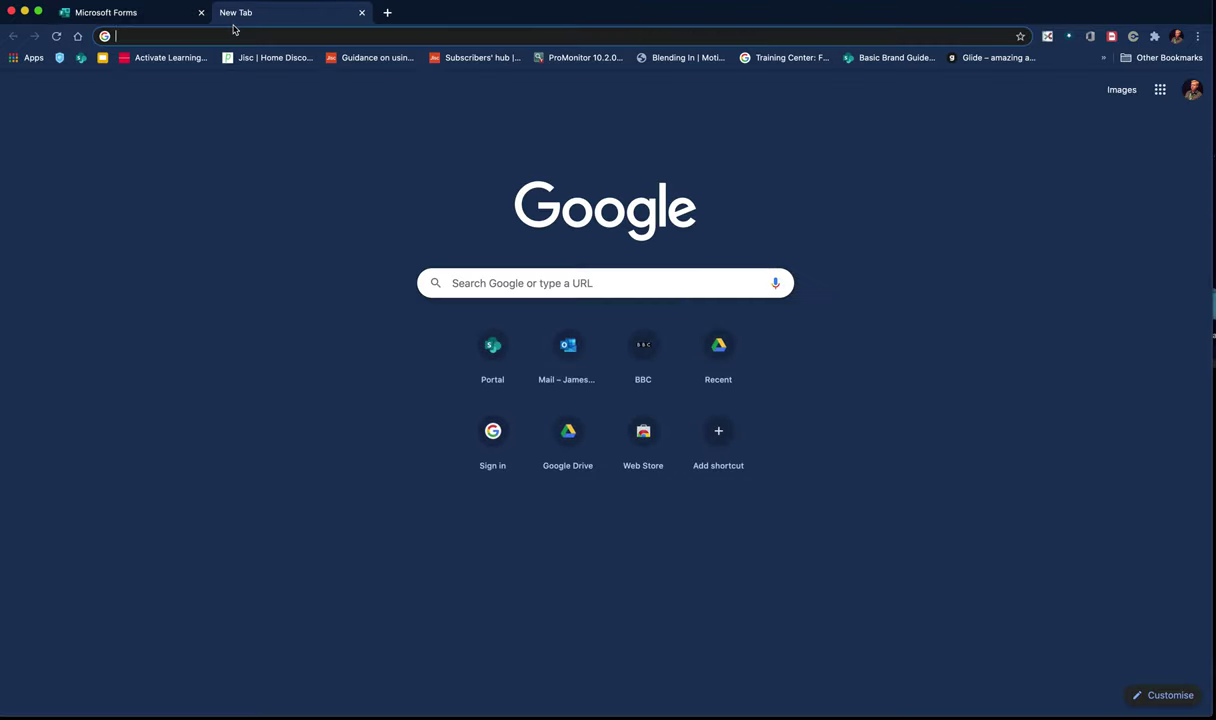
pyautogui.press('super+v')
pyautogui.press('Return')
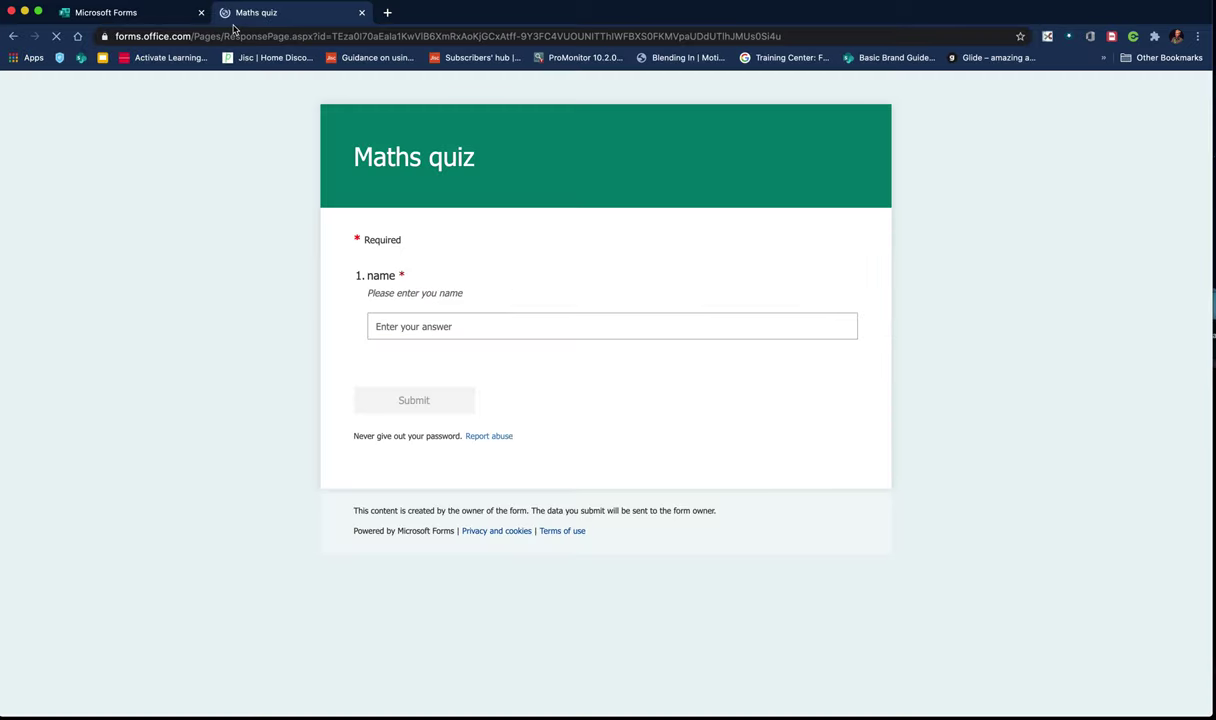
# Fill in the respondent's name and answer question 2 with 2 (a + 6) to test the correct-answer branch.
pyautogui.click(376, 327)
pyautogui.write('jk')
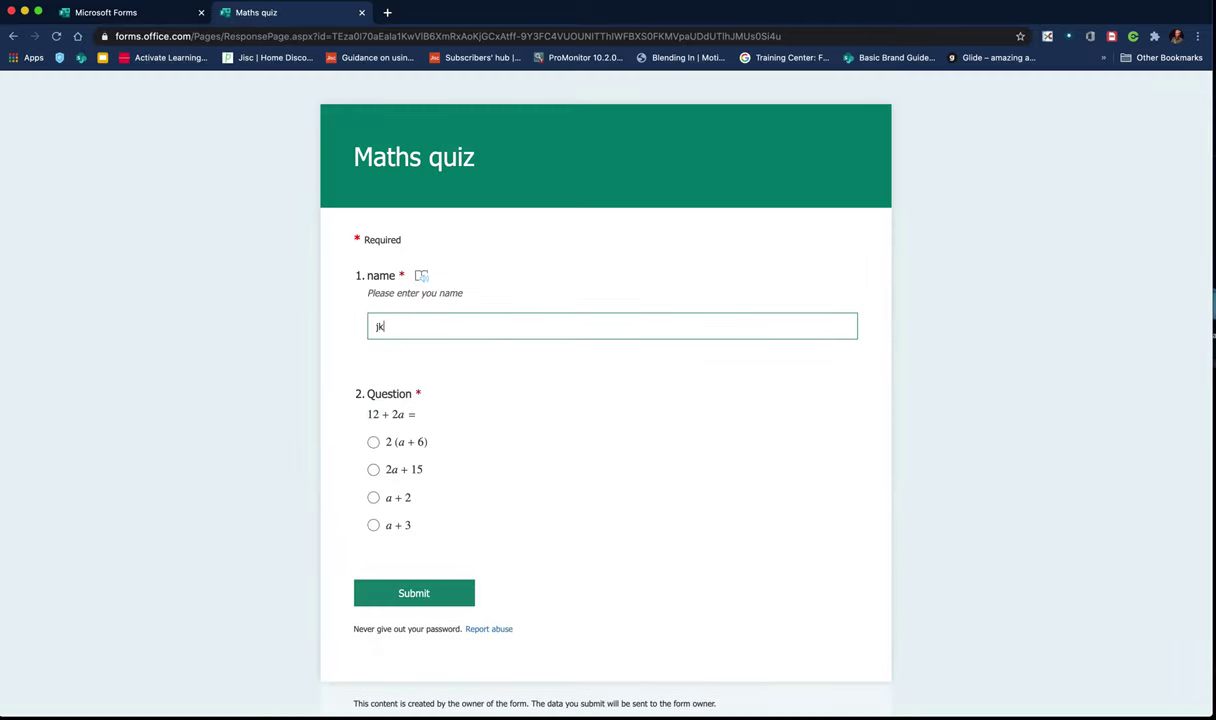
pyautogui.click(375, 443)
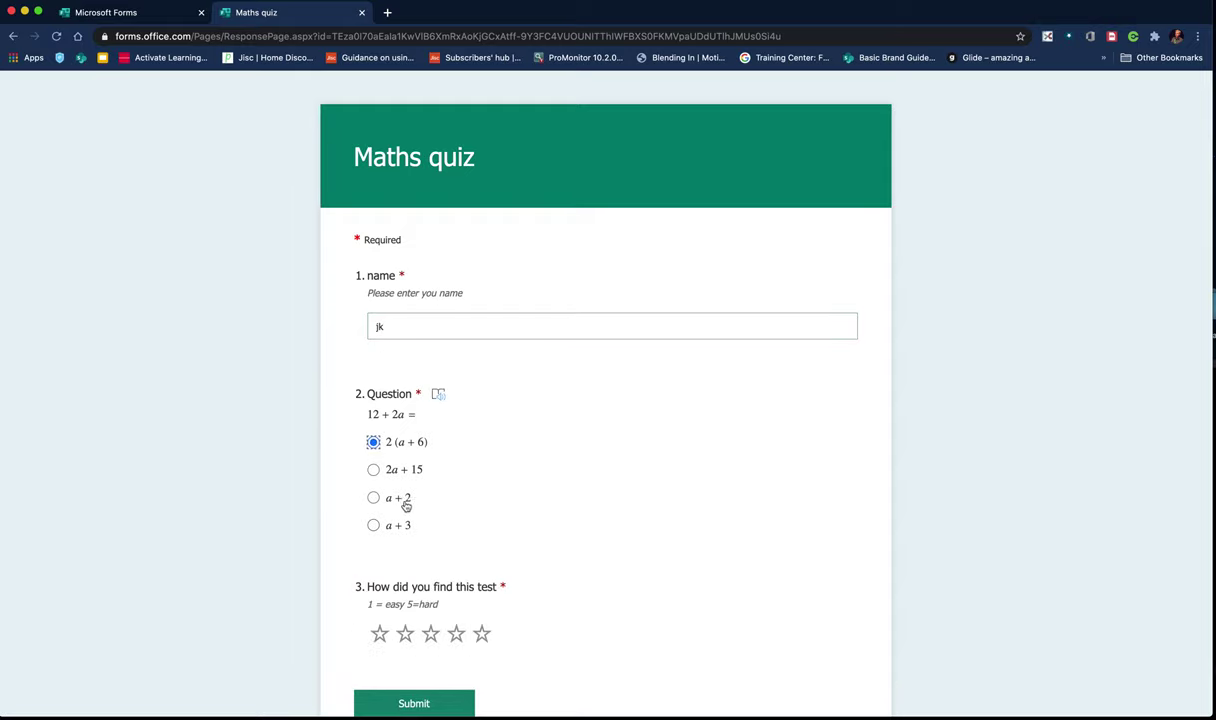
pyautogui.scroll(-1, 432, 620)
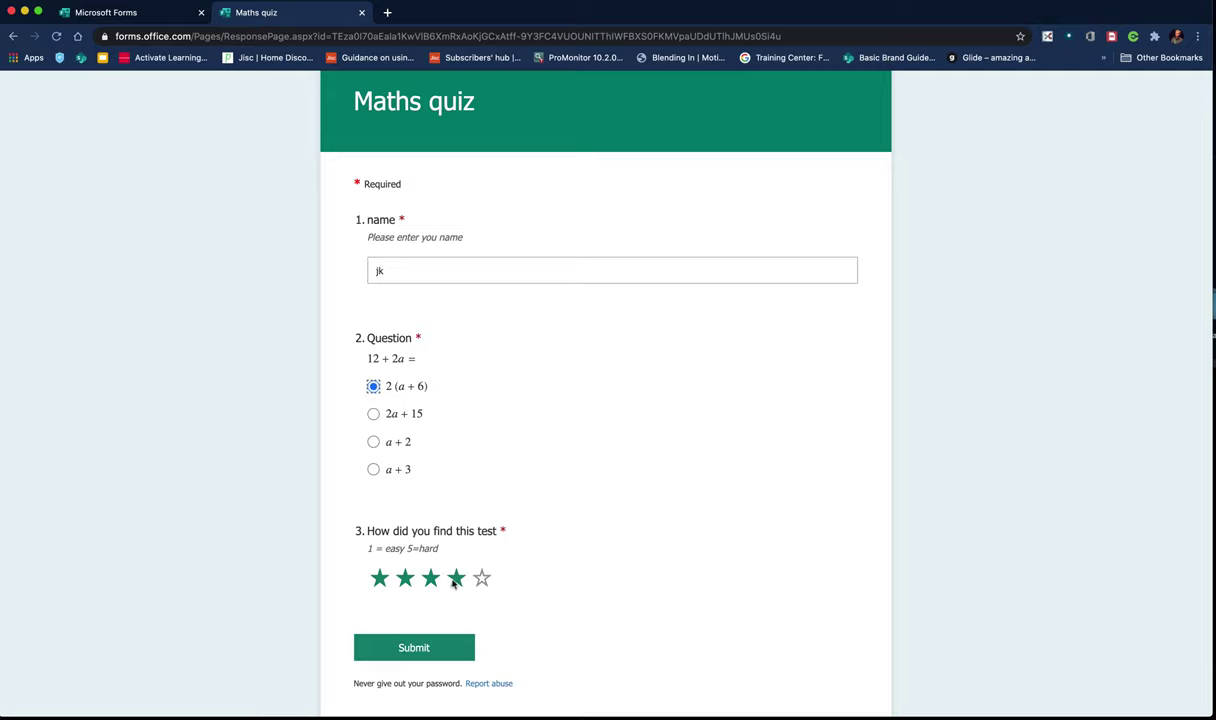
# Rate the test's difficulty four stars, submit the quiz response and close the response page.
pyautogui.click(454, 580)
pyautogui.click(429, 650)
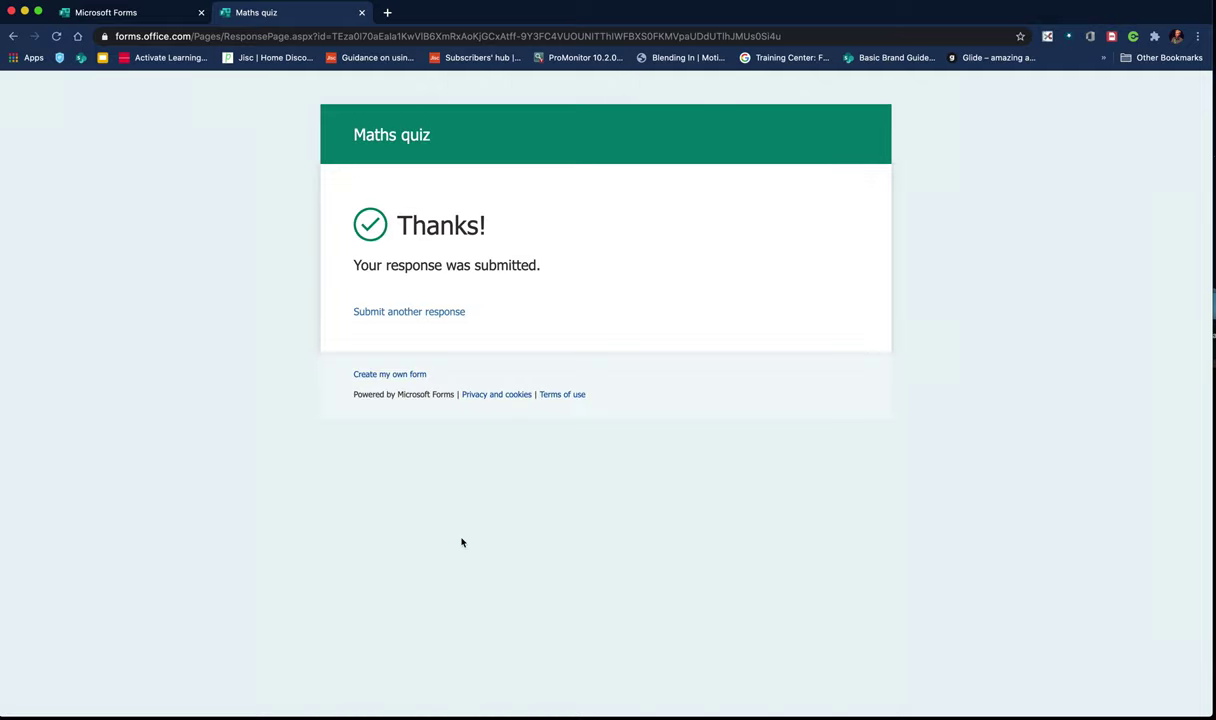
pyautogui.click(361, 12)
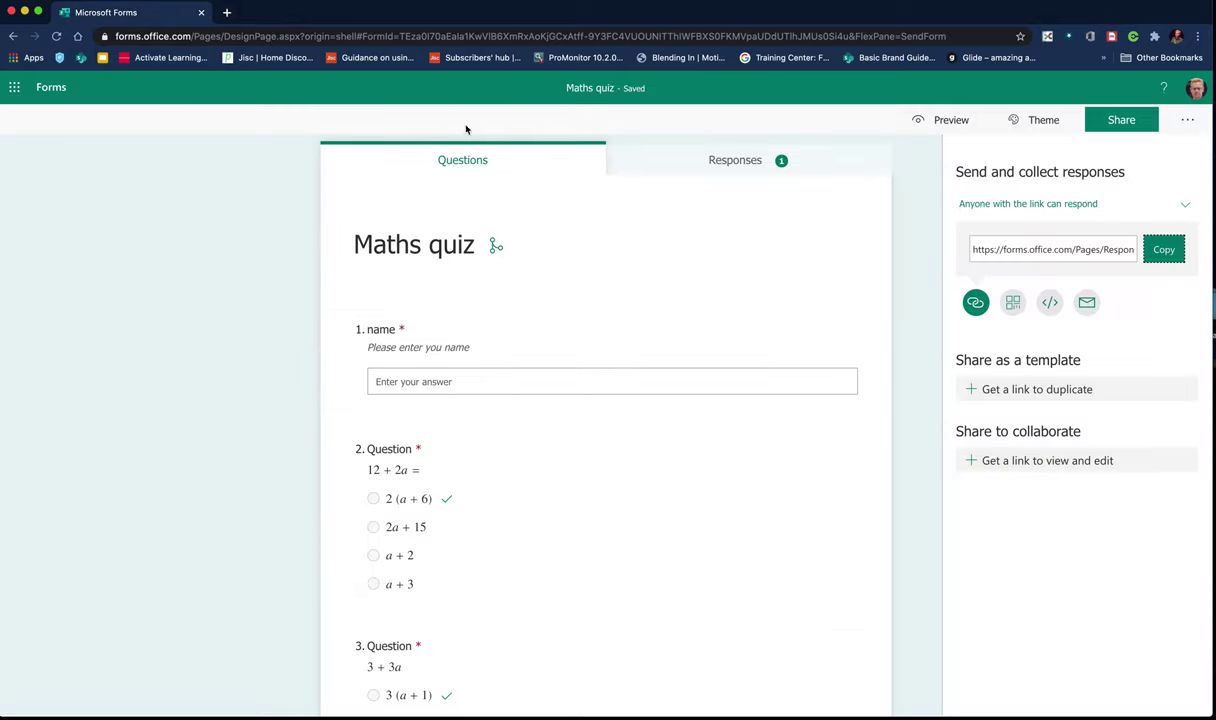
# Copy the Maths quiz response link again and open it in a new browser tab.
pyautogui.click(1163, 250)
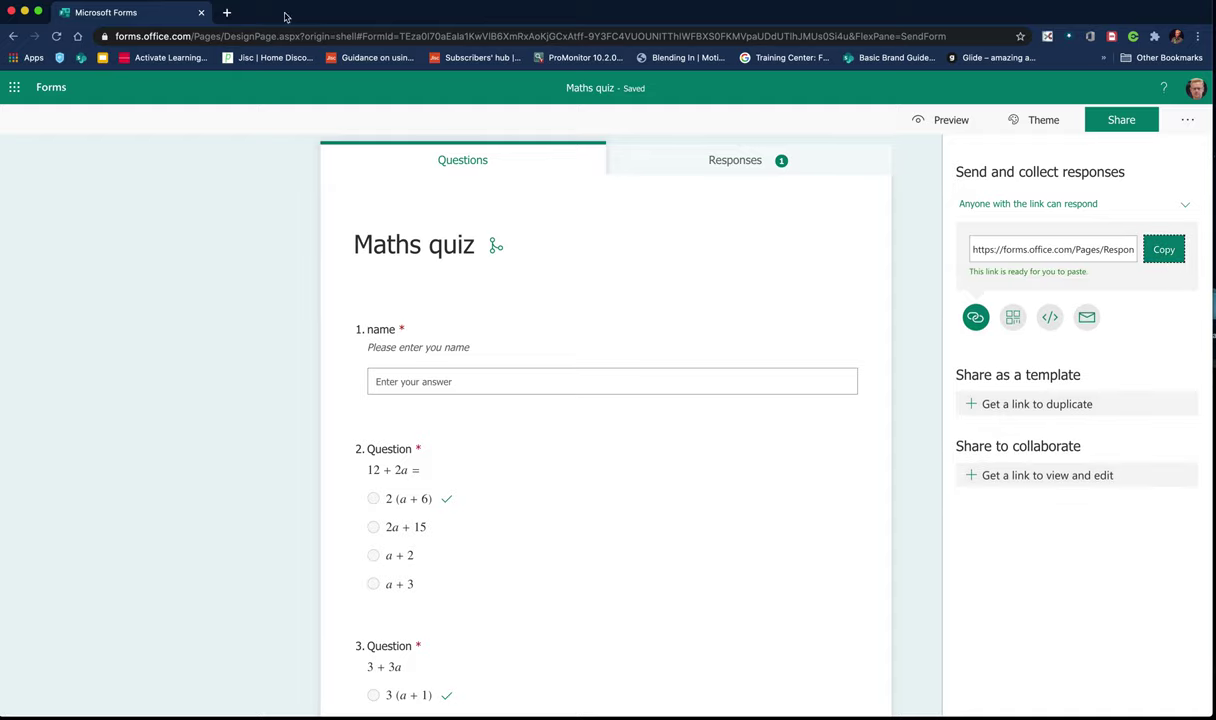
pyautogui.click(228, 12)
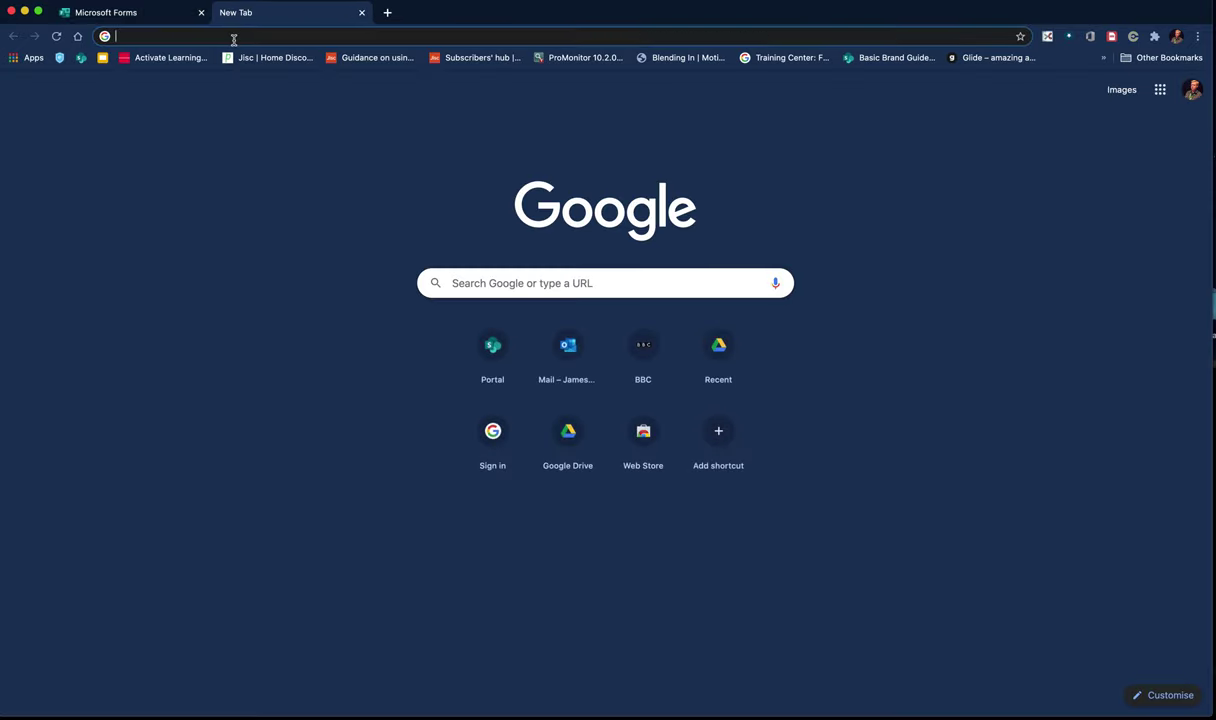
pyautogui.press('super+v')
pyautogui.press('Return')
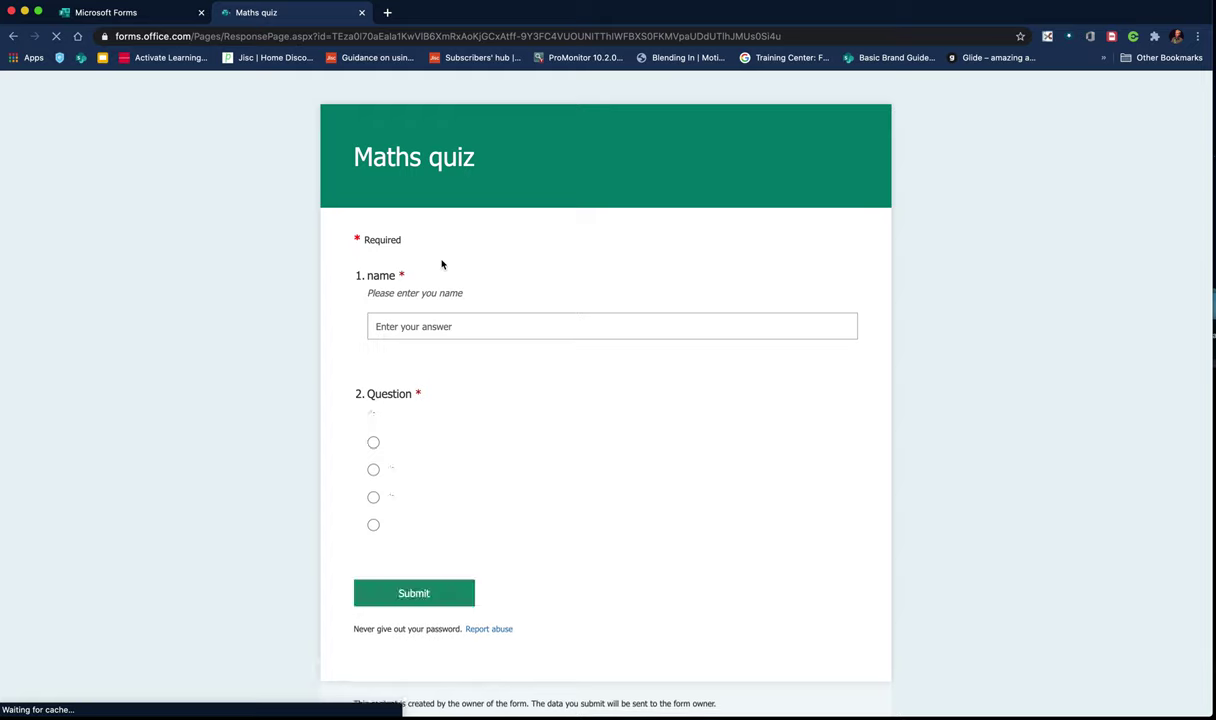
# Fill in the respondent's name and test the wrong-answer branches by answering question 2 with a + 2 and question 3 with 8 (a + 1).
pyautogui.click(380, 328)
pyautogui.write('jk1')
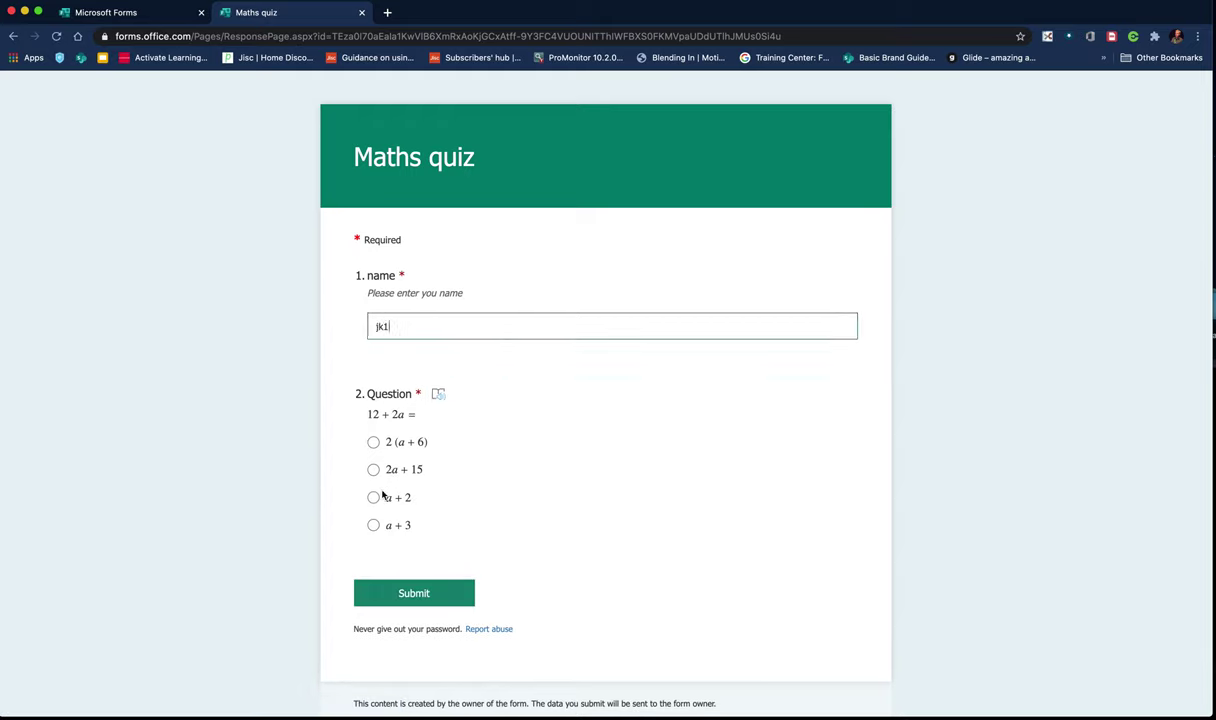
pyautogui.click(373, 497)
pyautogui.scroll(-2, 513, 556)
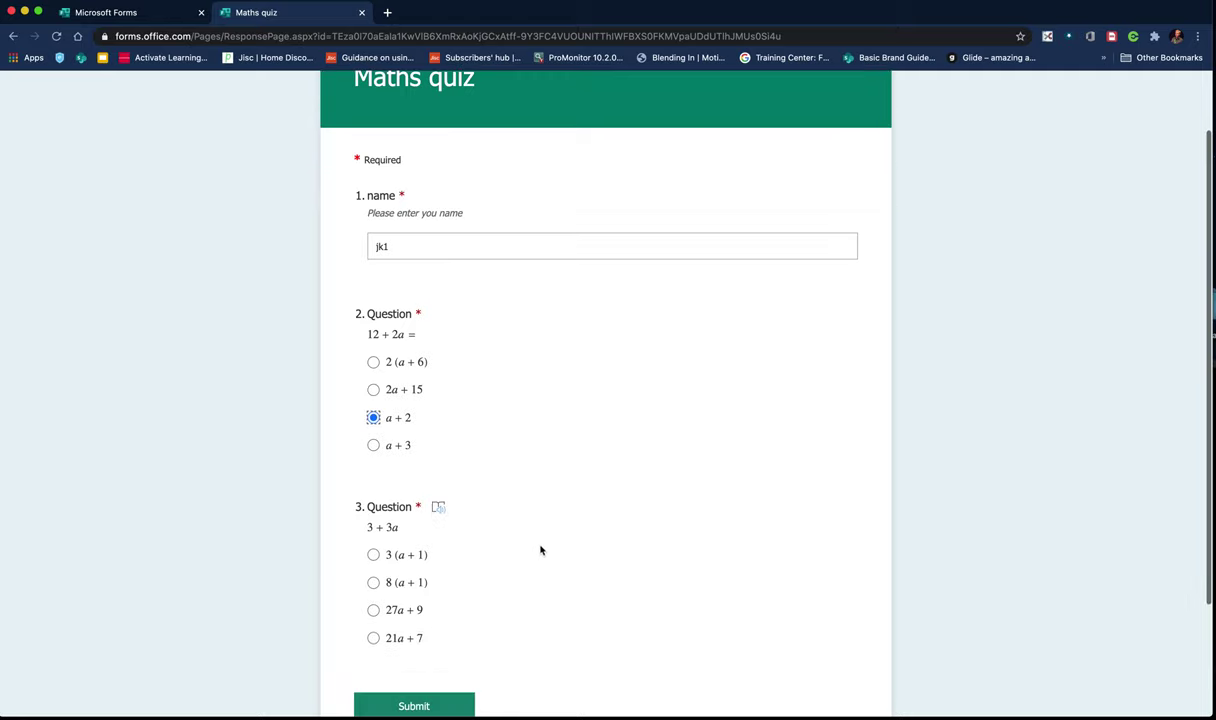
pyautogui.click(373, 584)
pyautogui.scroll(-5, 519, 583)
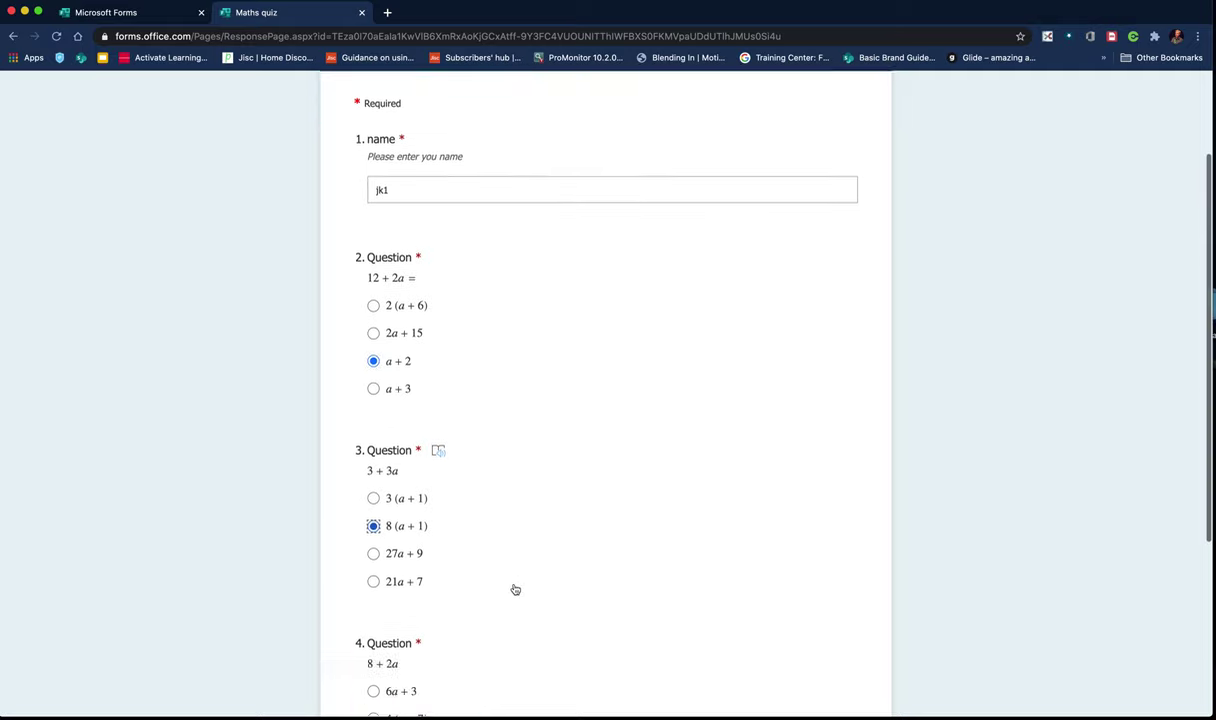